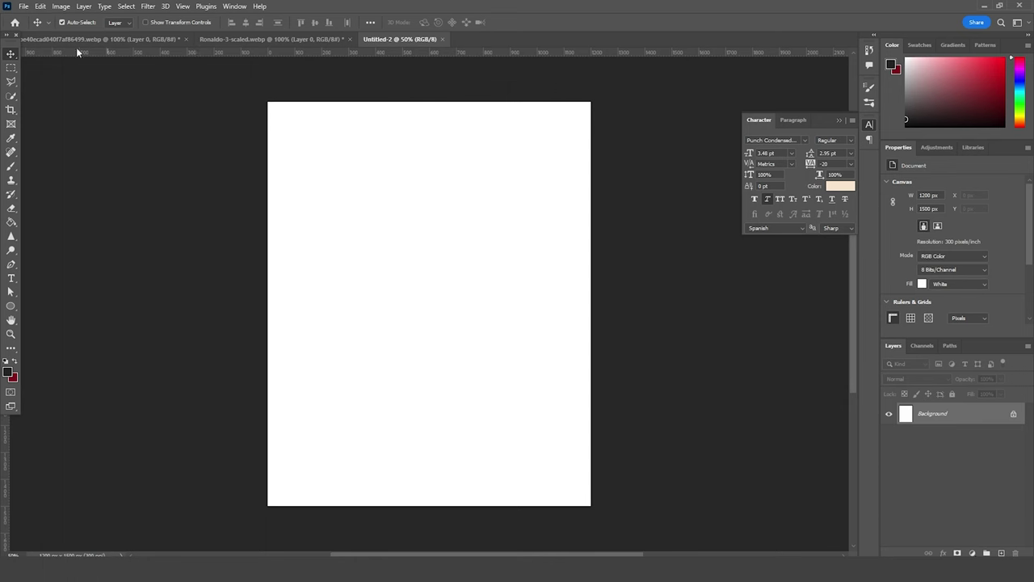
Step: Copy the light-blue-shirt player cutout and the red-shirt player cutout from their documents into Untitled-2
{"action": "left_click", "coordinate": [132, 39]}
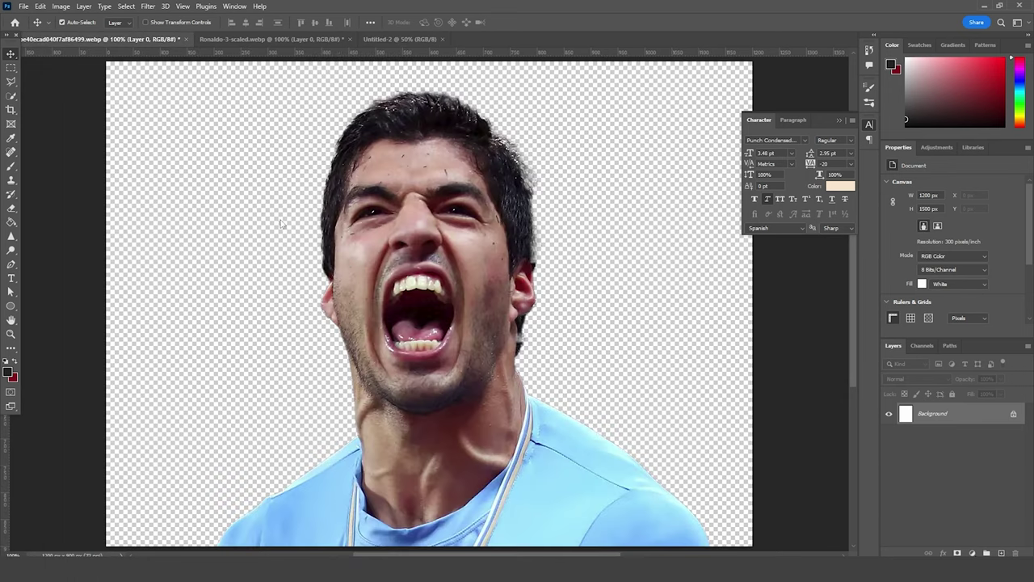
{"action": "left_click_drag", "start_coordinate": [420, 218], "coordinate": [469, 376]}
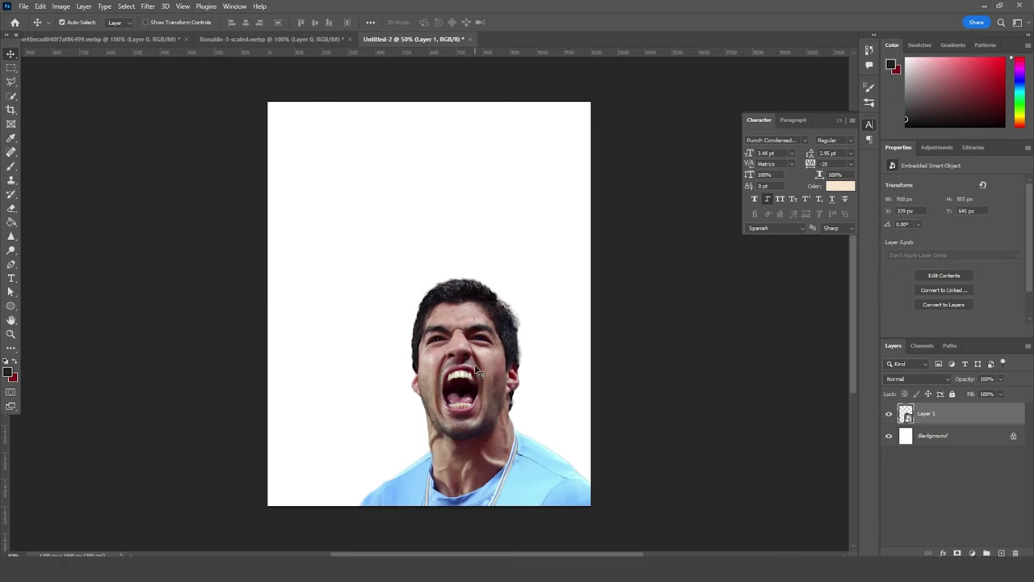
{"action": "left_click", "coordinate": [259, 40]}
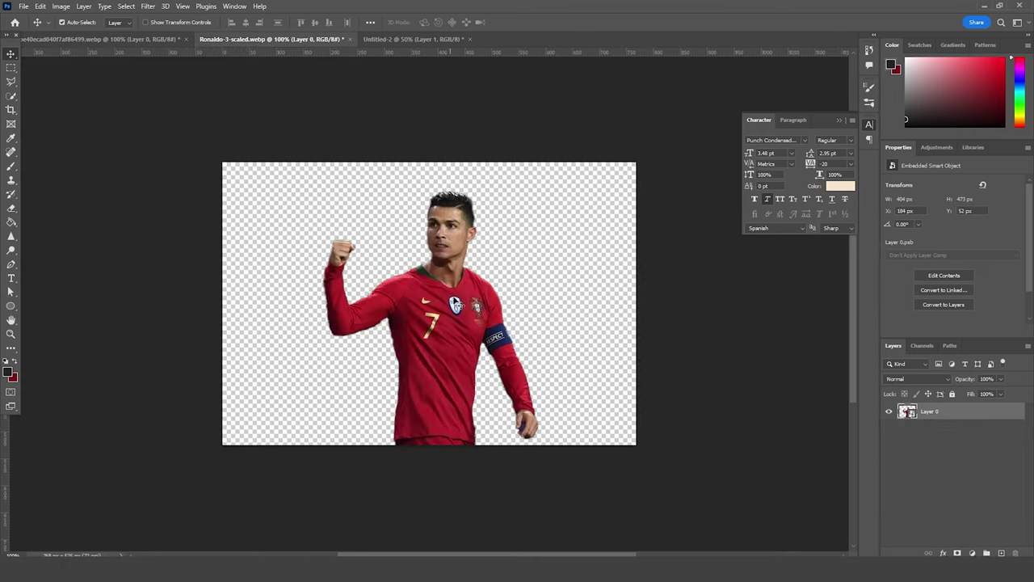
{"action": "left_click_drag", "start_coordinate": [461, 305], "coordinate": [452, 381]}
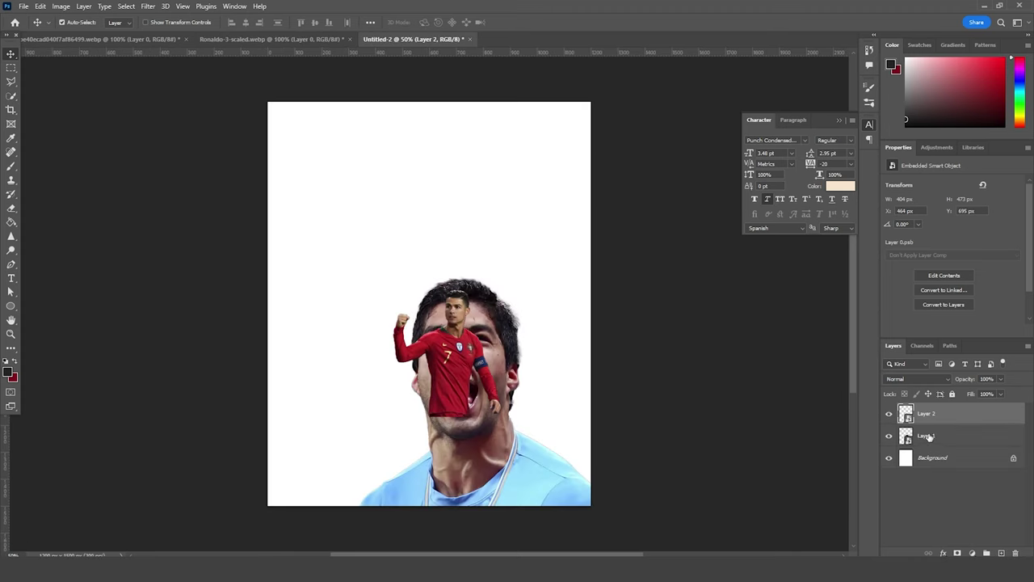
Step: Scale the red-shirt player up to about 53.8% and position him in the right-centre part of the canvas
{"action": "key", "text": "ctrl+t"}
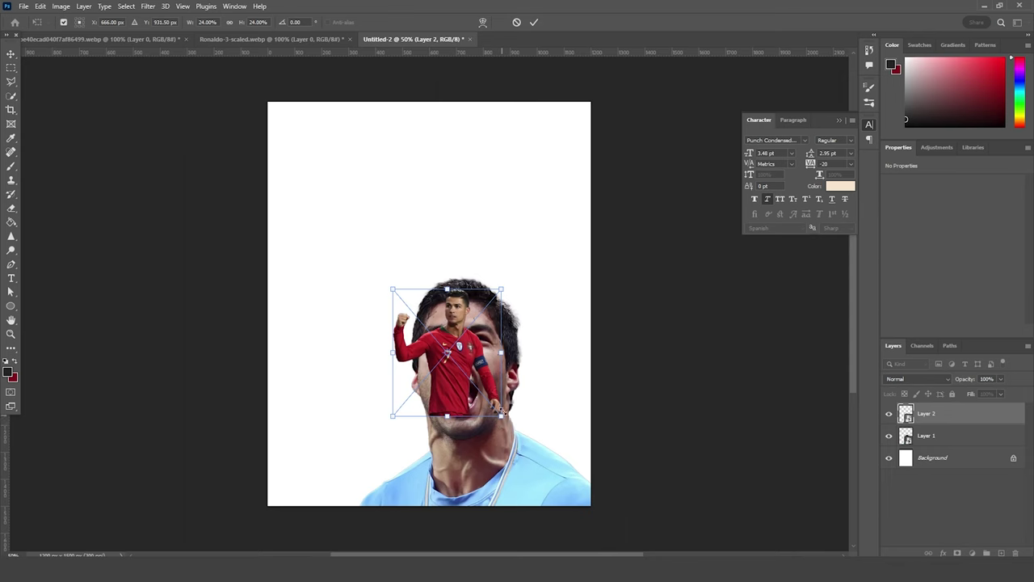
{"action": "left_click_drag", "start_coordinate": [501, 415], "coordinate": [551, 459]}
{"action": "left_click_drag", "start_coordinate": [508, 375], "coordinate": [512, 349]}
{"action": "left_click_drag", "start_coordinate": [553, 455], "coordinate": [571, 473]}
{"action": "left_click_drag", "start_coordinate": [481, 387], "coordinate": [488, 382]}
{"action": "key", "text": "Return"}
Step: Bring the light-blue-shirt player in front, then rotate him about -5.5°, scale him to about 25.2% and place him at the canvas's lower edge
{"action": "left_click_drag", "start_coordinate": [921, 429], "coordinate": [921, 409]}
{"action": "left_click_drag", "start_coordinate": [480, 407], "coordinate": [441, 395]}
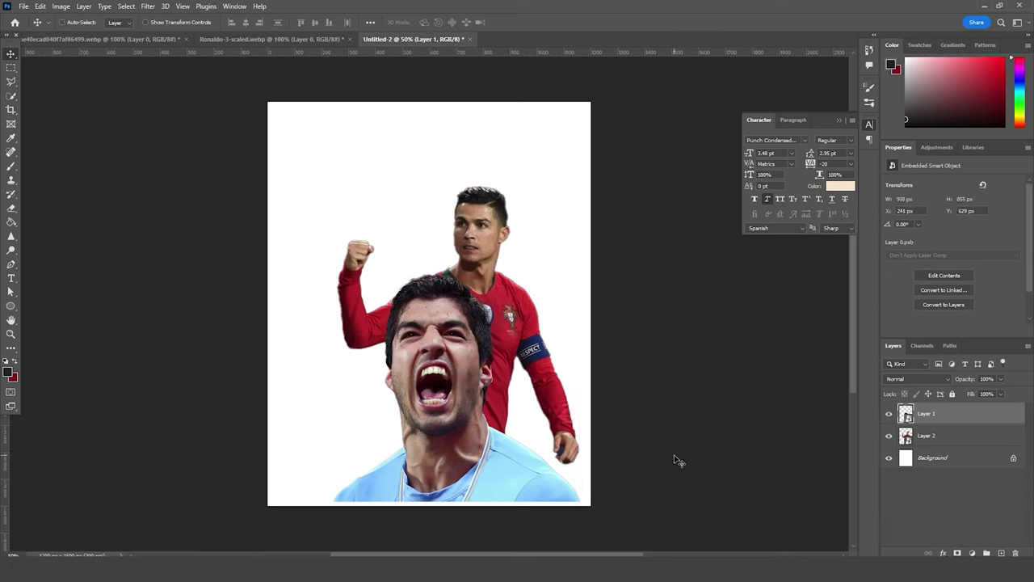
{"action": "key", "text": "ctrl+t"}
{"action": "left_click_drag", "start_coordinate": [641, 257], "coordinate": [635, 222]}
{"action": "left_click_drag", "start_coordinate": [456, 387], "coordinate": [441, 340]}
{"action": "left_click_drag", "start_coordinate": [572, 483], "coordinate": [579, 489]}
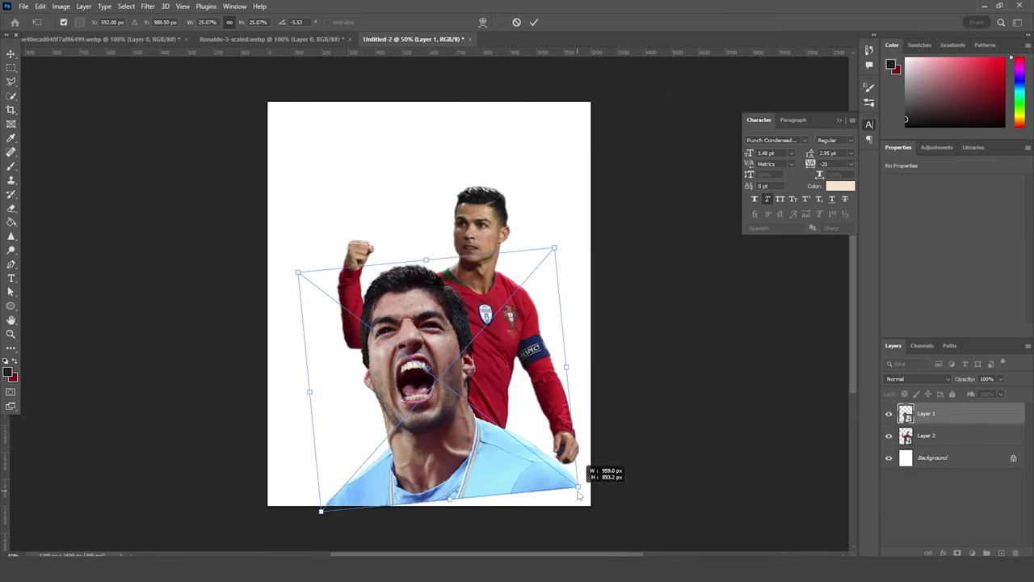
{"action": "left_click_drag", "start_coordinate": [531, 455], "coordinate": [531, 464]}
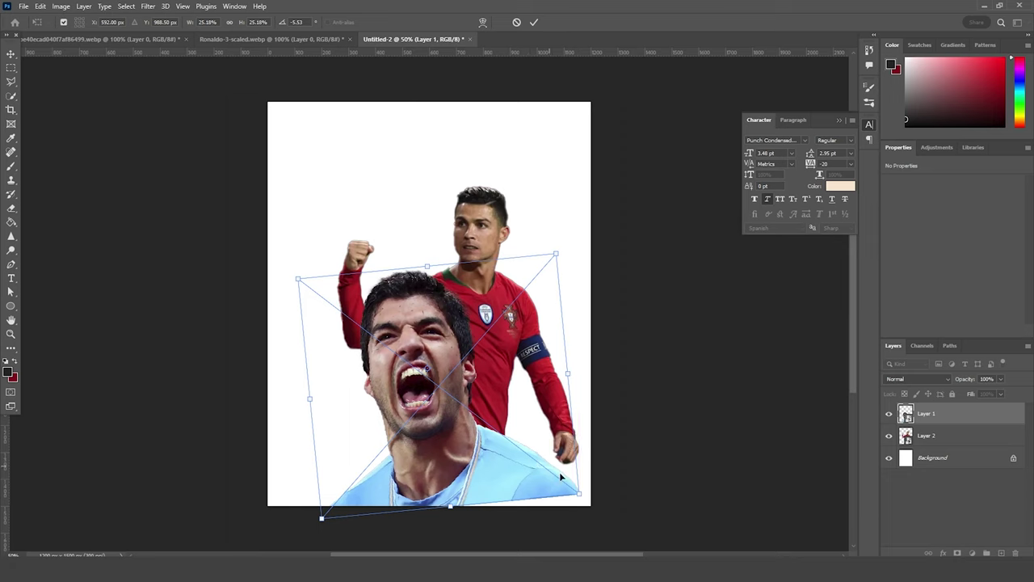
{"action": "key", "text": "Return"}
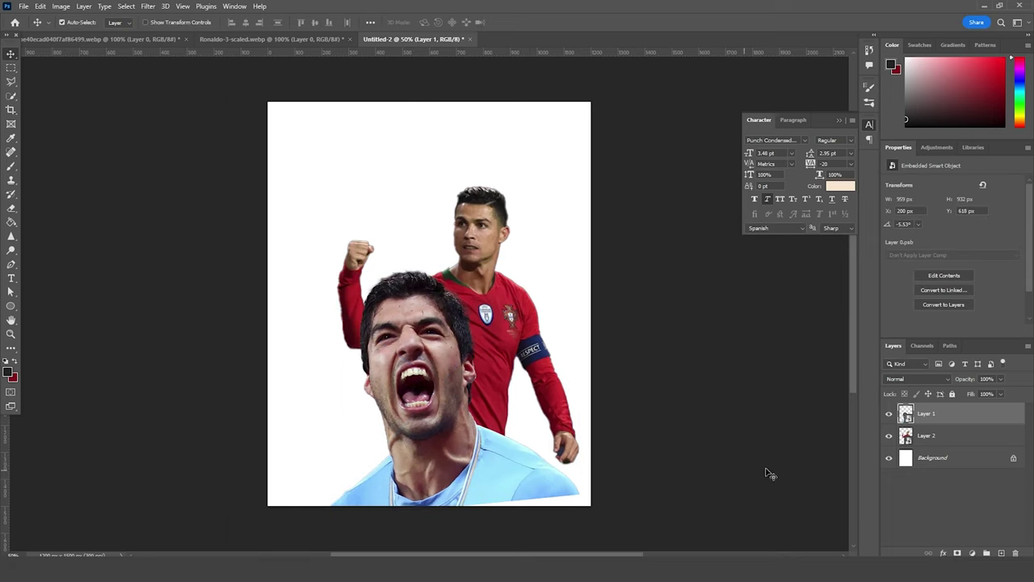
Step: Enlarge the red-shirt player to about 56.3% and align him with the canvas's right edge
{"action": "left_click", "coordinate": [929, 441]}
{"action": "key", "text": "ctrl+t"}
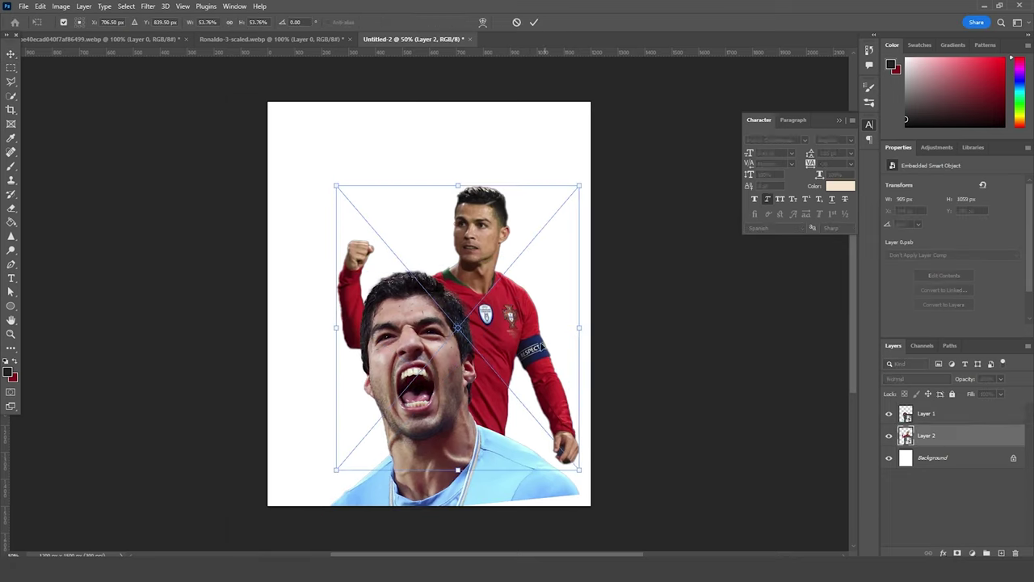
{"action": "left_click_drag", "start_coordinate": [576, 188], "coordinate": [593, 175]}
{"action": "mouse_move", "coordinate": [534, 290]}
{"action": "left_mouse_down"}
{"action": "mouse_move", "coordinate": [545, 305]}
{"action": "mouse_move", "coordinate": [536, 288]}
{"action": "left_mouse_up"}
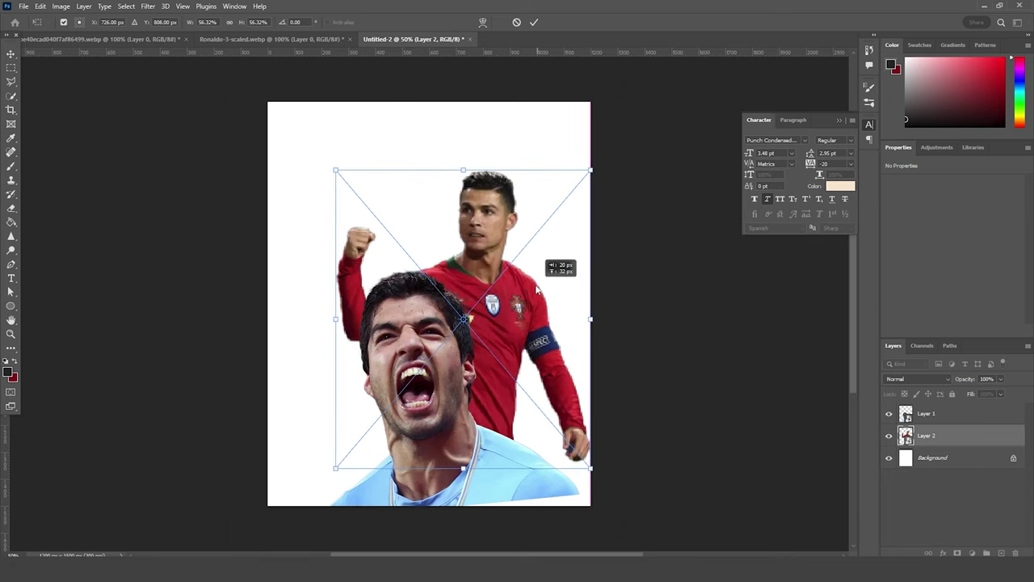
{"action": "key", "text": "Return"}
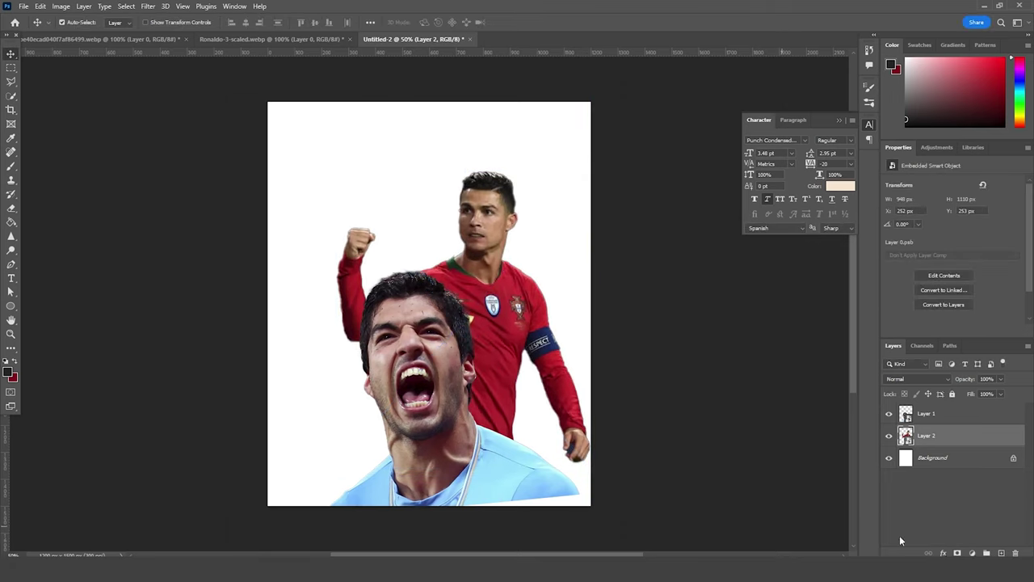
Step: Add a solid color fill layer with hex color 942228 directly above the Background layer
{"action": "left_click", "coordinate": [920, 459]}
{"action": "left_click", "coordinate": [972, 553]}
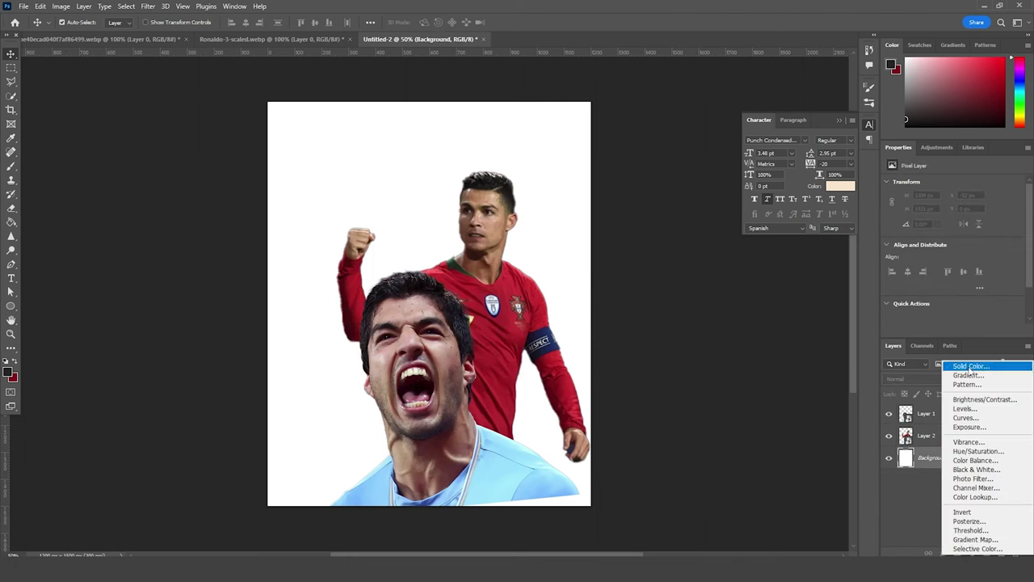
{"action": "left_click", "coordinate": [962, 364]}
{"action": "type", "text": "942228"}
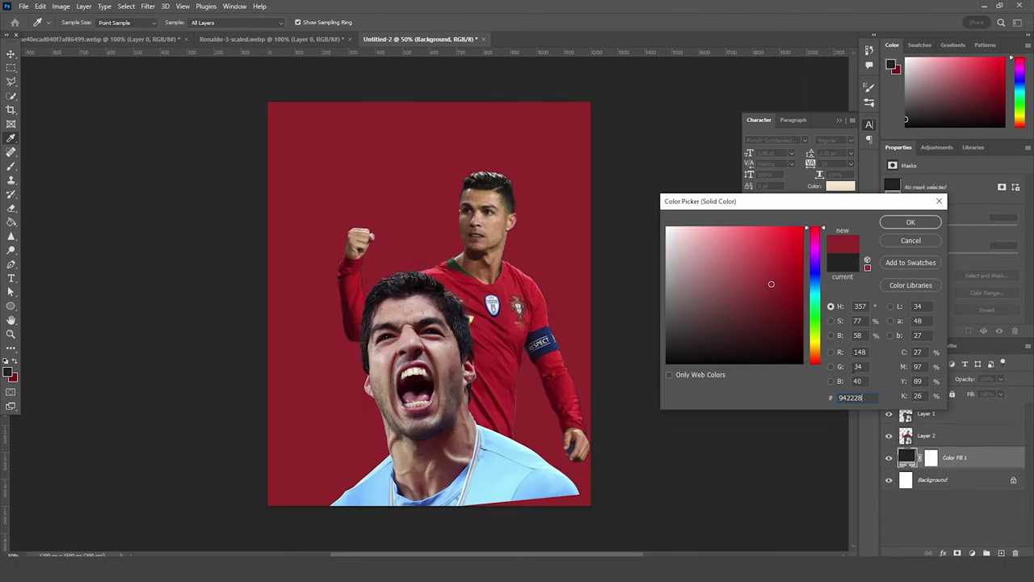
{"action": "left_click", "coordinate": [905, 223]}
Step: Enlarge the red-shirt player to about 69.9% and reposition him so his lower body runs past the canvas's bottom edge
{"action": "left_click", "coordinate": [904, 439]}
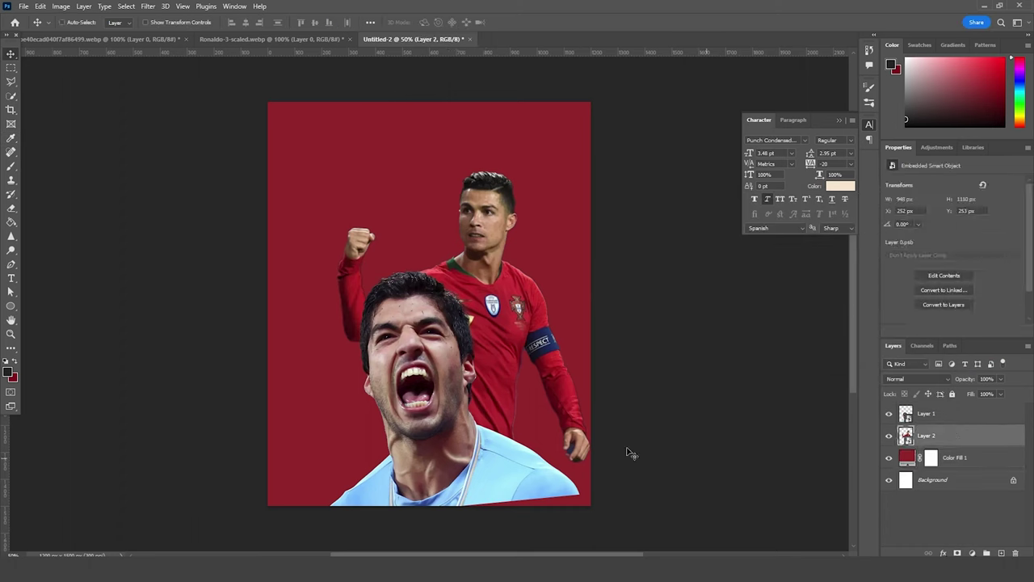
{"action": "key", "text": "ctrl+t"}
{"action": "left_click_drag", "start_coordinate": [593, 470], "coordinate": [613, 493]}
{"action": "left_click_drag", "start_coordinate": [530, 323], "coordinate": [523, 369]}
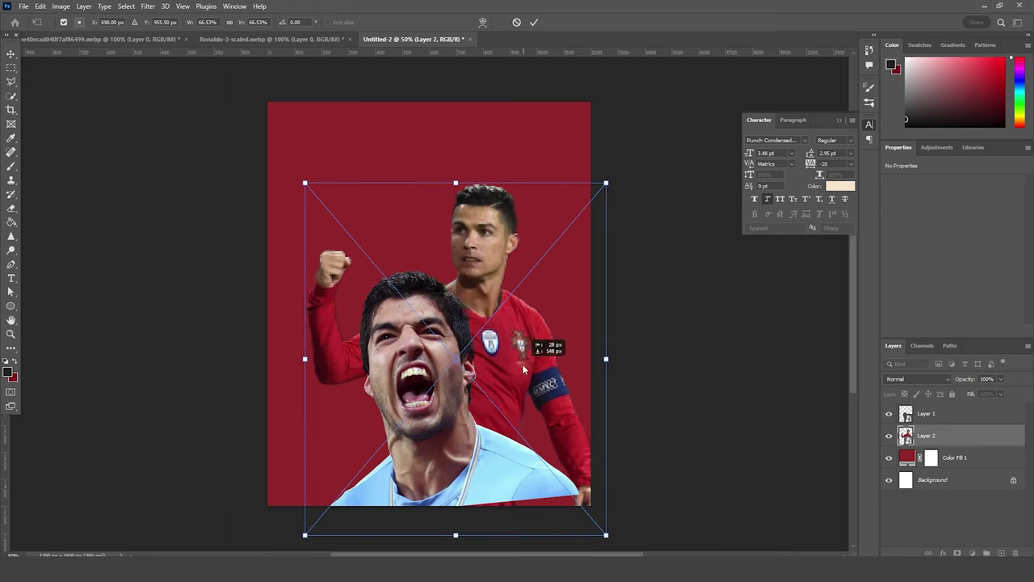
{"action": "left_click_drag", "start_coordinate": [607, 184], "coordinate": [613, 168]}
{"action": "left_click_drag", "start_coordinate": [510, 345], "coordinate": [502, 319]}
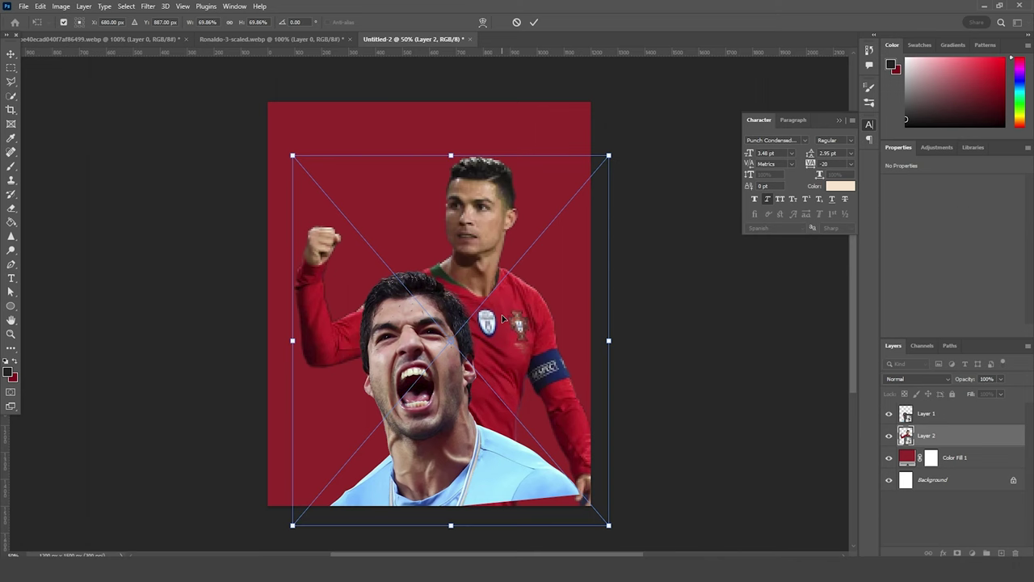
{"action": "key", "text": "Return"}
{"action": "mouse_move", "coordinate": [530, 365]}
{"action": "left_mouse_down"}
{"action": "mouse_move", "coordinate": [539, 368]}
{"action": "mouse_move", "coordinate": [530, 368]}
{"action": "left_mouse_up"}
Step: Scale the light-blue-shirt player up to about 28.4% so his slanted lower edge falls outside the canvas
{"action": "left_click", "coordinate": [906, 416]}
{"action": "key", "text": "ctrl+t"}
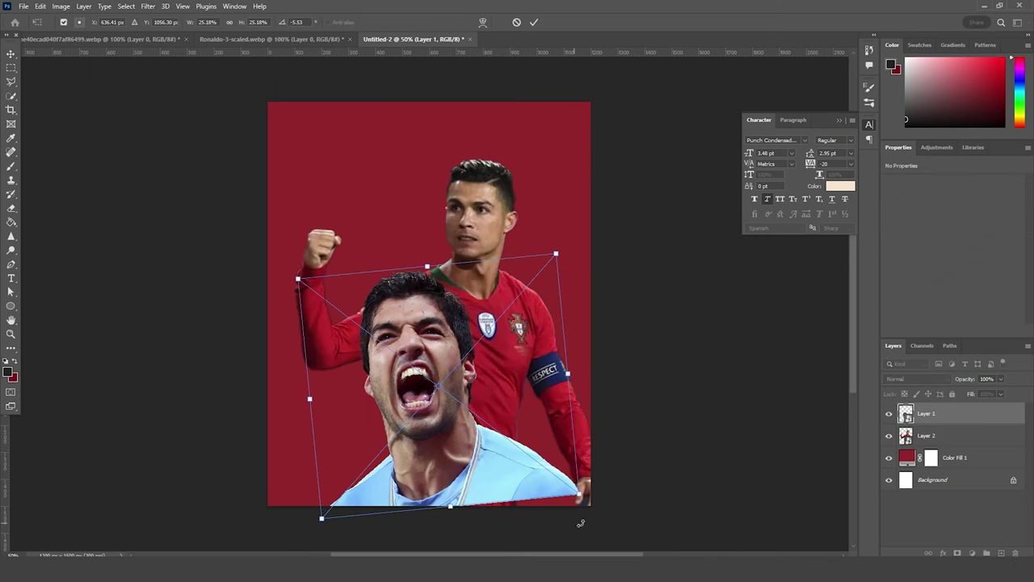
{"action": "left_click_drag", "start_coordinate": [577, 495], "coordinate": [592, 511]}
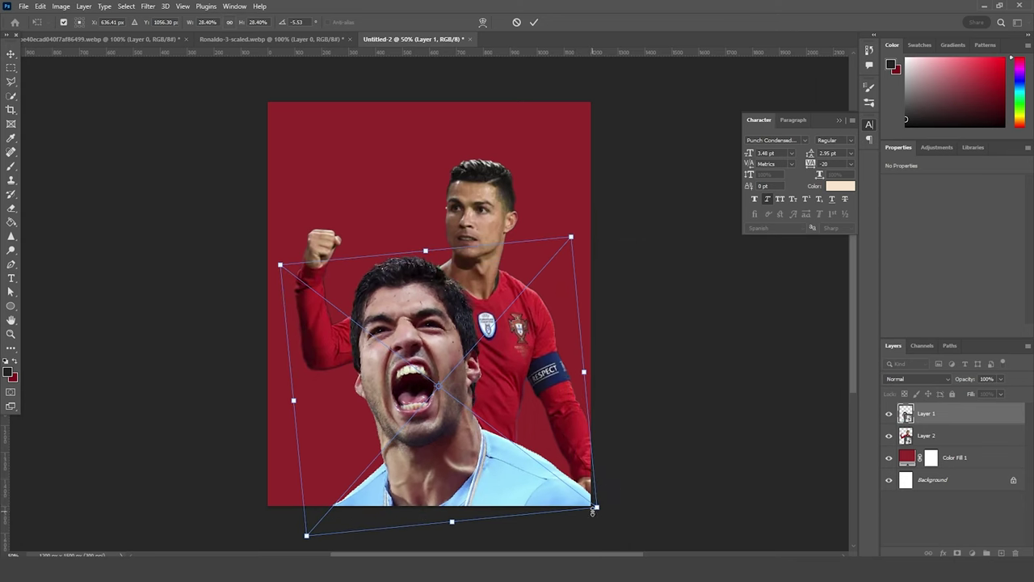
{"action": "key", "text": "Return"}
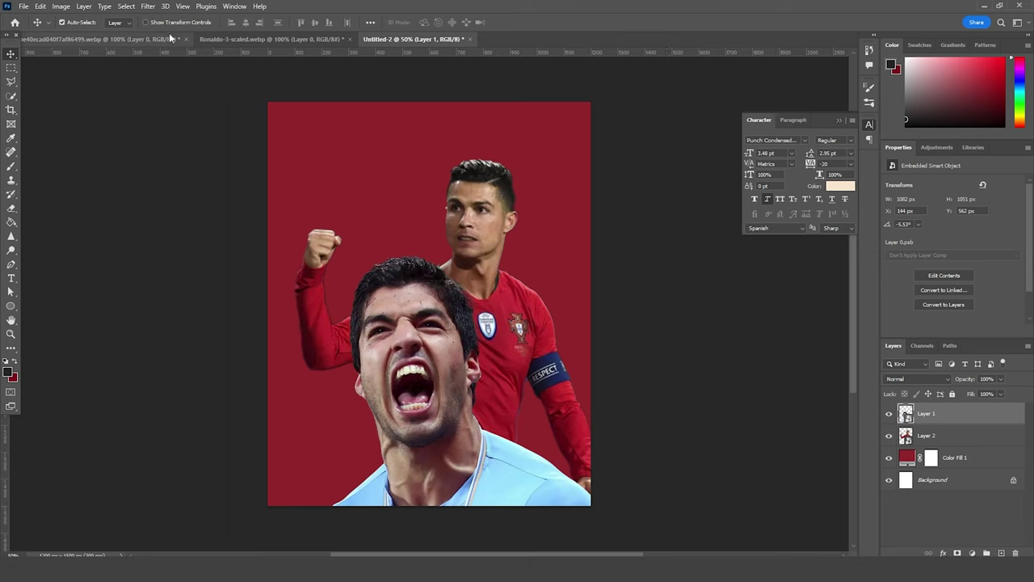
Step: Apply Oil Paint to the light-blue-shirt player with Stylization 2.9, Cleanliness 7.0, Scale 0.8, Bristle Detail 6.0 and Lighting off
{"action": "left_click", "coordinate": [147, 7]}
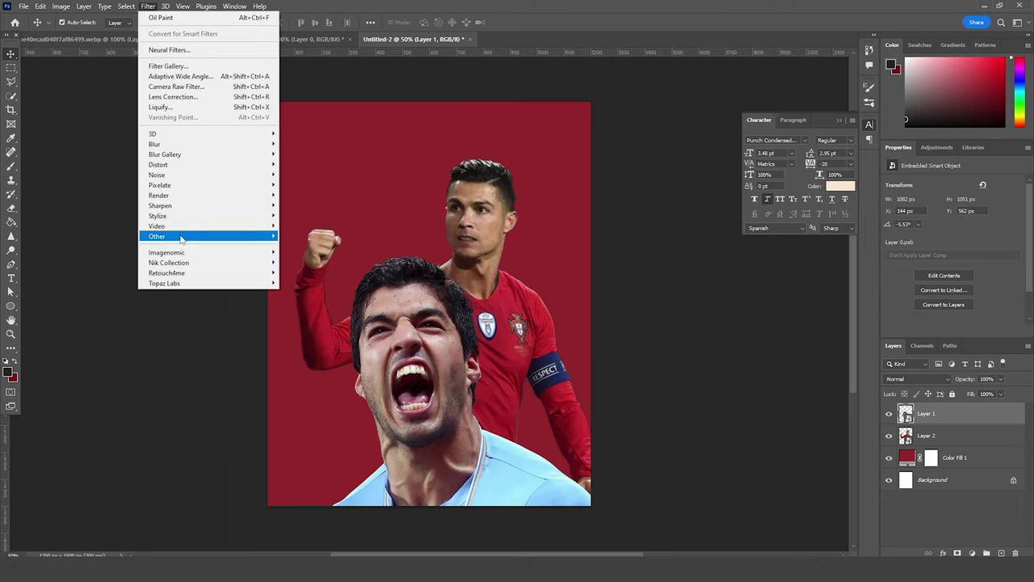
{"action": "mouse_move", "coordinate": [181, 230]}
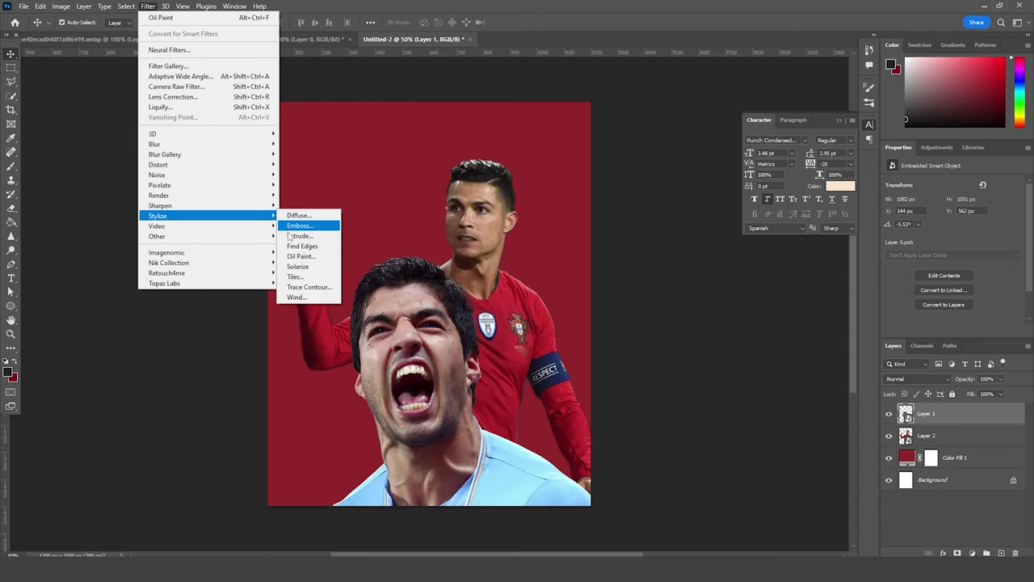
{"action": "left_click", "coordinate": [309, 257]}
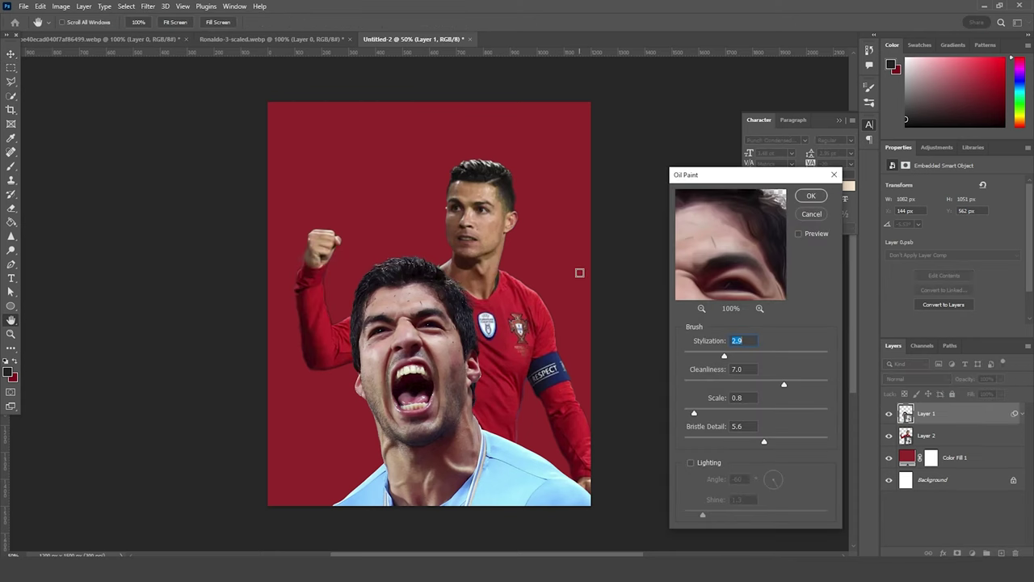
{"action": "left_click", "coordinate": [701, 310]}
{"action": "left_click", "coordinate": [701, 310]}
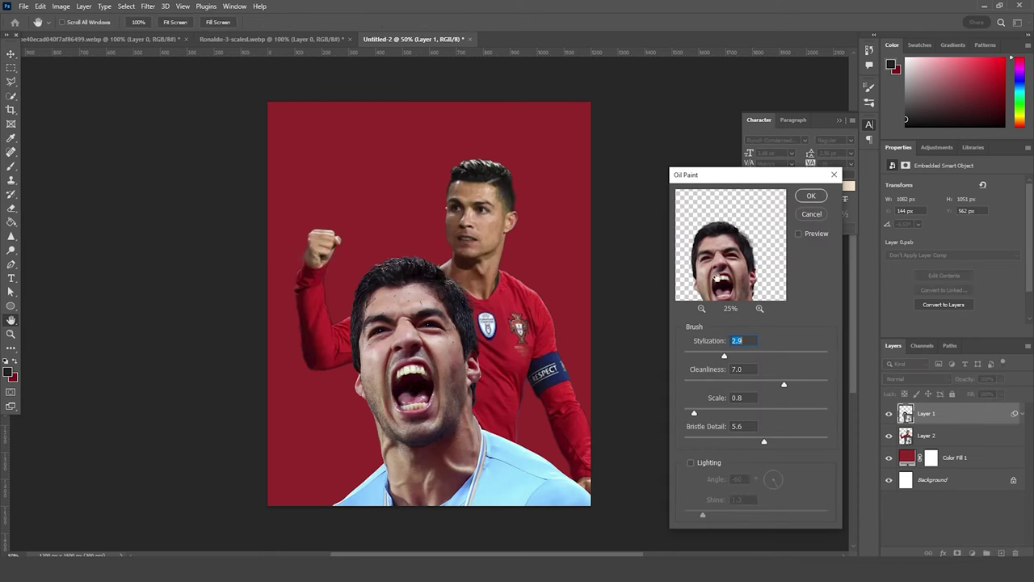
{"action": "left_click", "coordinate": [759, 309]}
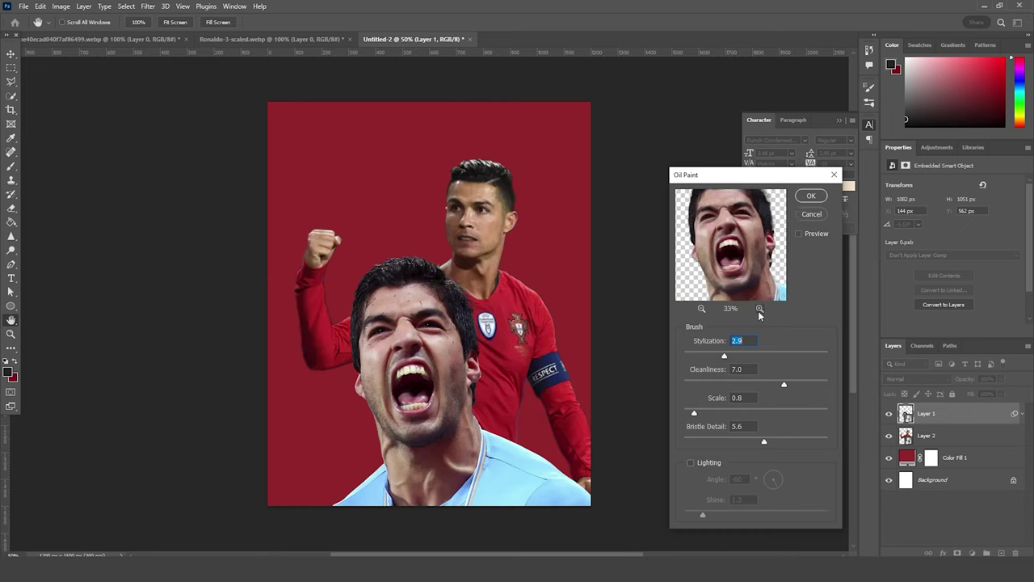
{"action": "mouse_move", "coordinate": [752, 297]}
{"action": "left_mouse_down"}
{"action": "mouse_move", "coordinate": [754, 267]}
{"action": "mouse_move", "coordinate": [745, 279]}
{"action": "left_mouse_up"}
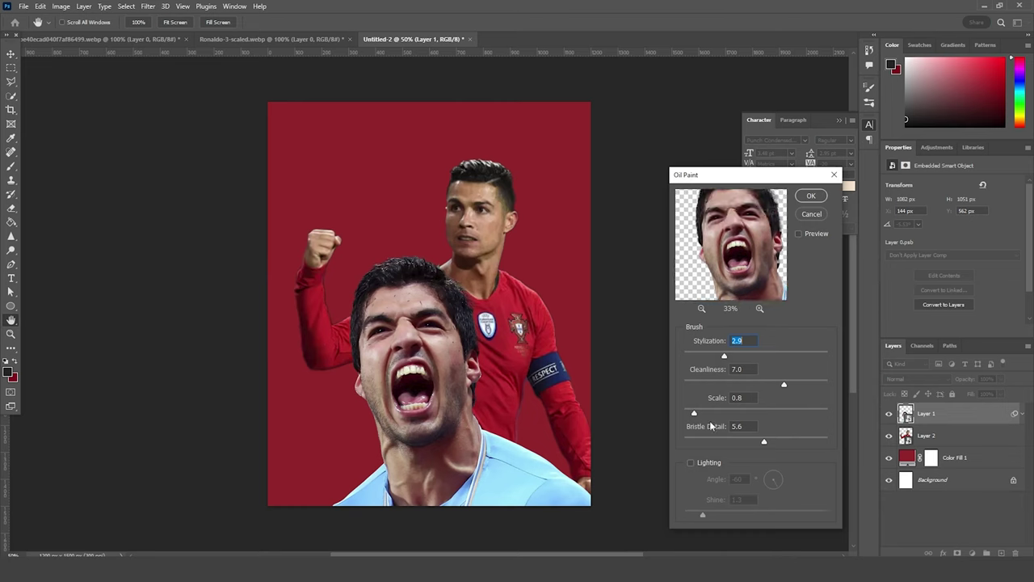
{"action": "left_click", "coordinate": [690, 463]}
{"action": "left_click", "coordinate": [690, 464]}
{"action": "left_click_drag", "start_coordinate": [768, 439], "coordinate": [771, 441]}
{"action": "left_click", "coordinate": [810, 195]}
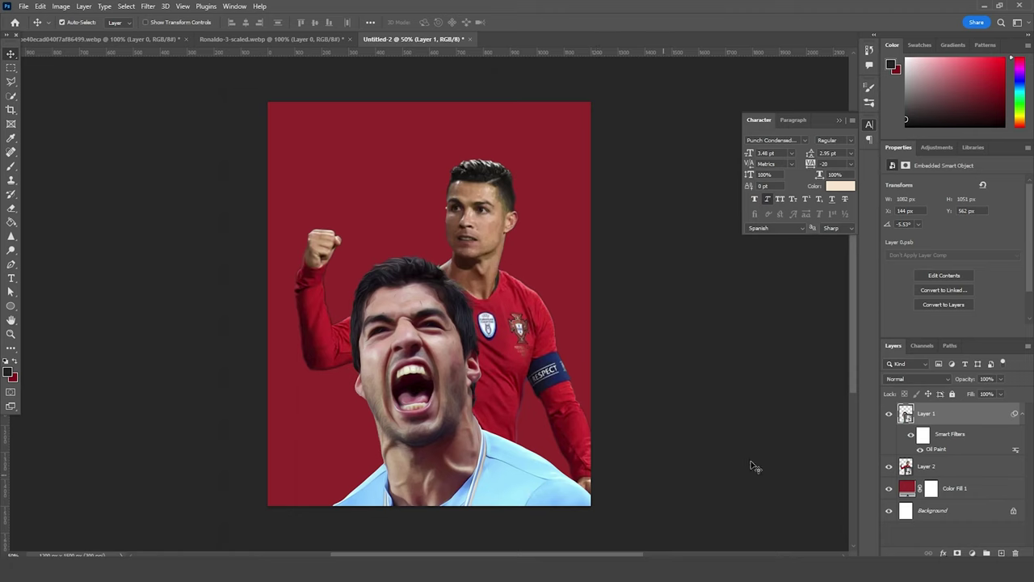
Step: Apply the Filter Gallery's Cutout effect to the same player with 4 levels, Edge Simplicity 3 and Edge Fidelity 3
{"action": "left_click", "coordinate": [148, 6]}
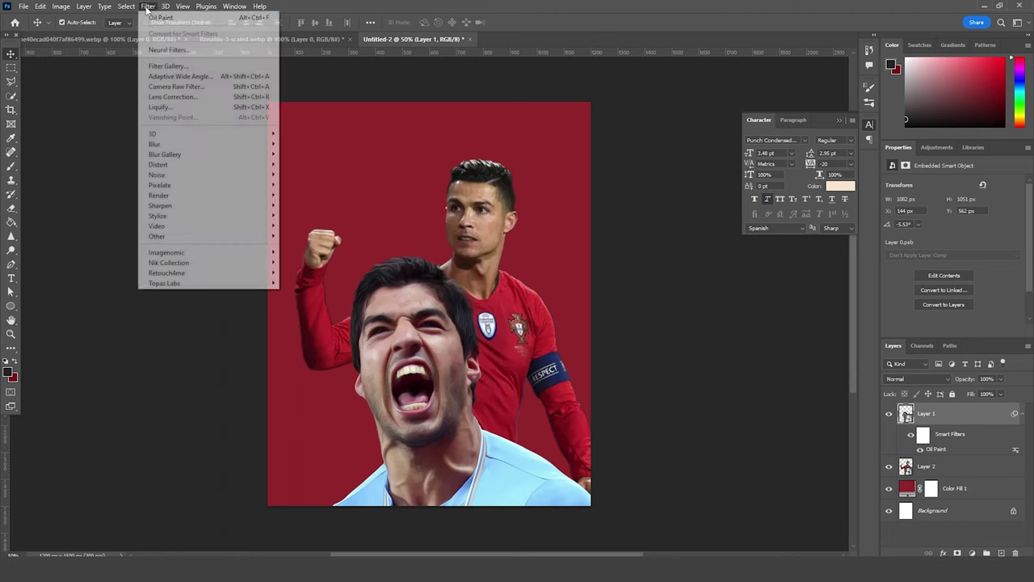
{"action": "left_click", "coordinate": [158, 67]}
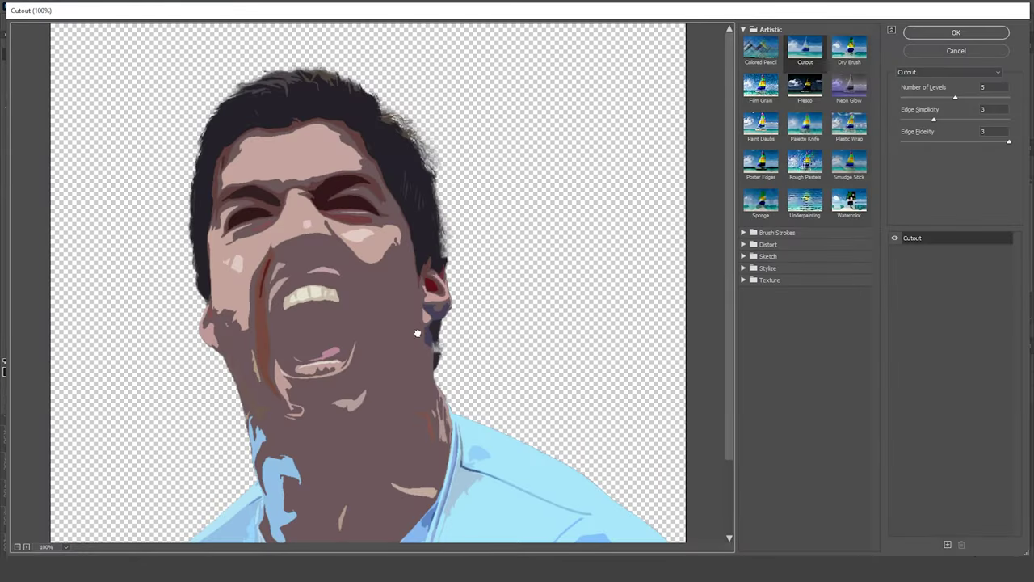
{"action": "left_click", "coordinate": [811, 48]}
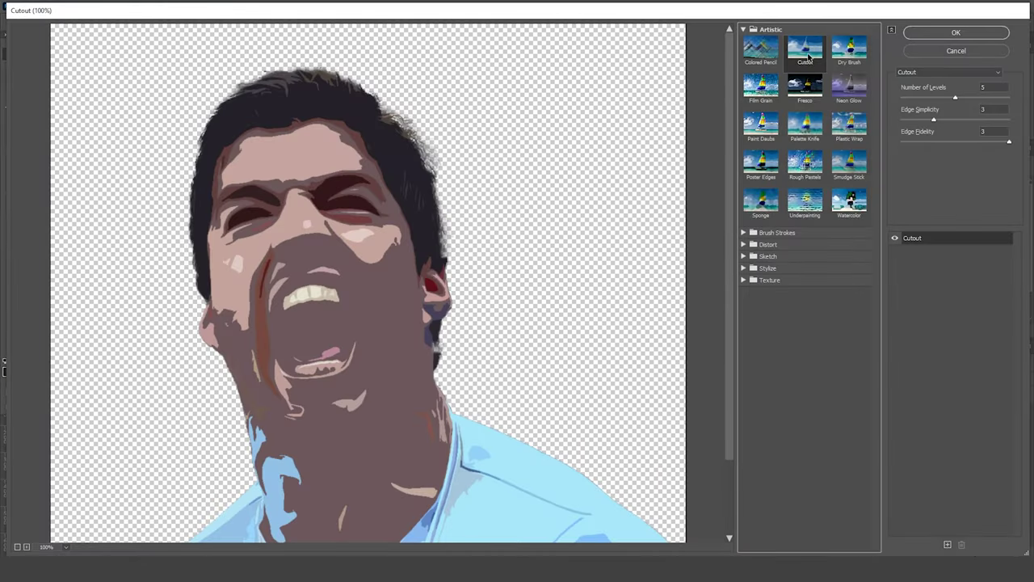
{"action": "left_click", "coordinate": [942, 99]}
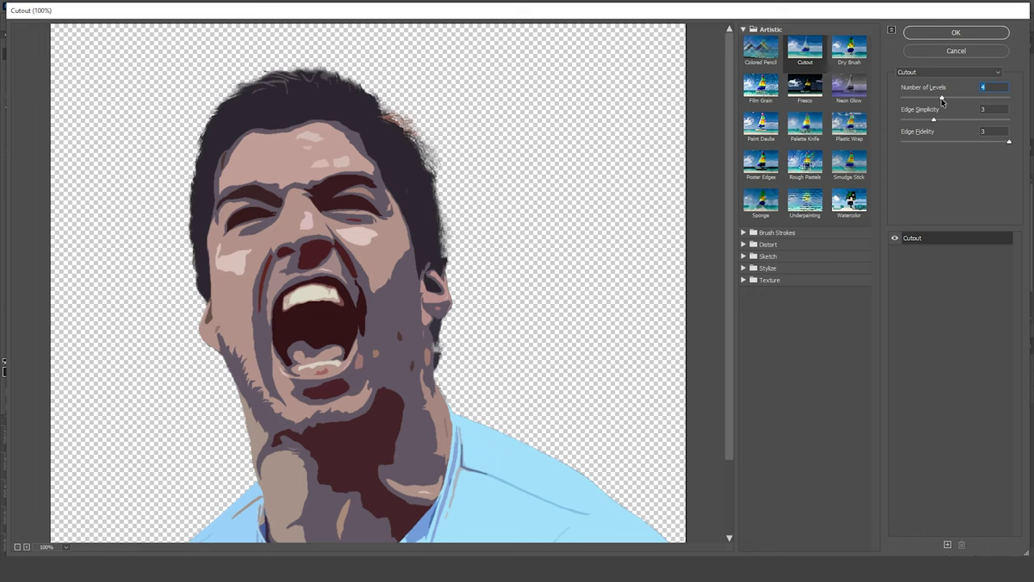
{"action": "left_click", "coordinate": [948, 35]}
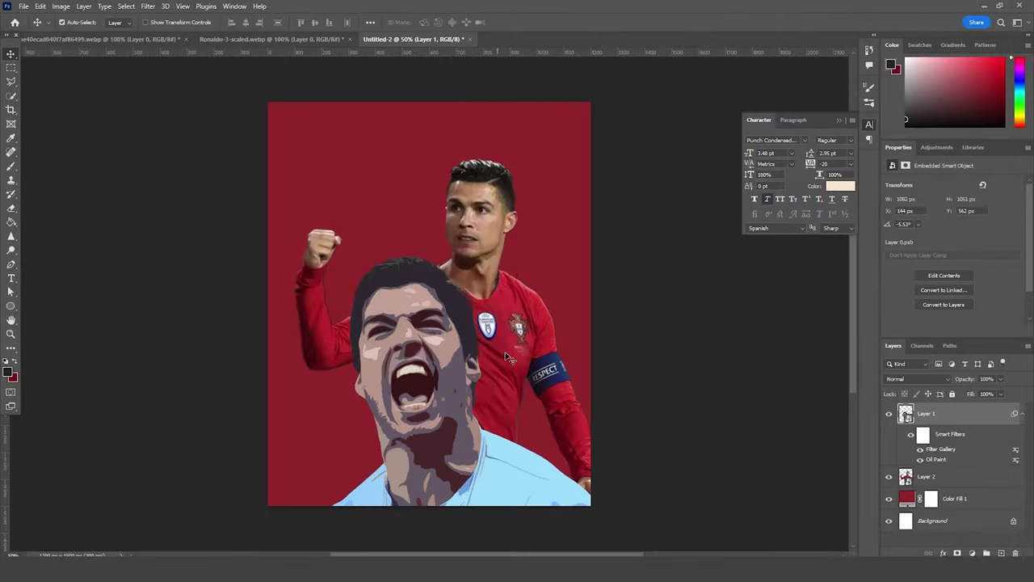
Step: Apply Oil Paint to the red-shirt player with Stylization 2.9, Cleanliness 7.0, Scale 0.8, Bristle Detail 6.0 and Lighting off
{"action": "key", "text": "ctrl+minus"}
{"action": "key", "text": "ctrl+plus"}
{"action": "left_click", "coordinate": [540, 288]}
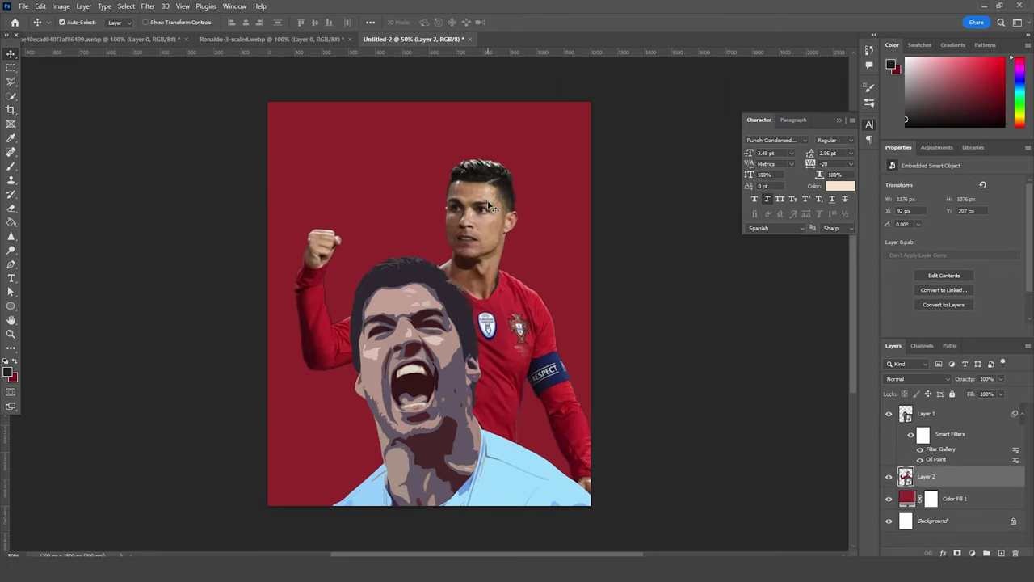
{"action": "left_click", "coordinate": [147, 6]}
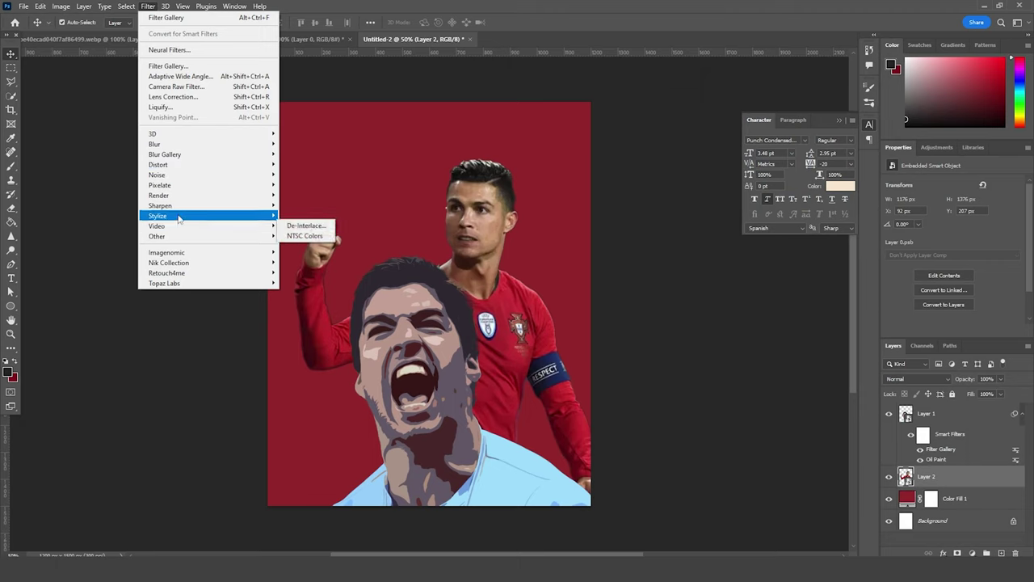
{"action": "mouse_move", "coordinate": [270, 216]}
{"action": "left_click", "coordinate": [299, 256]}
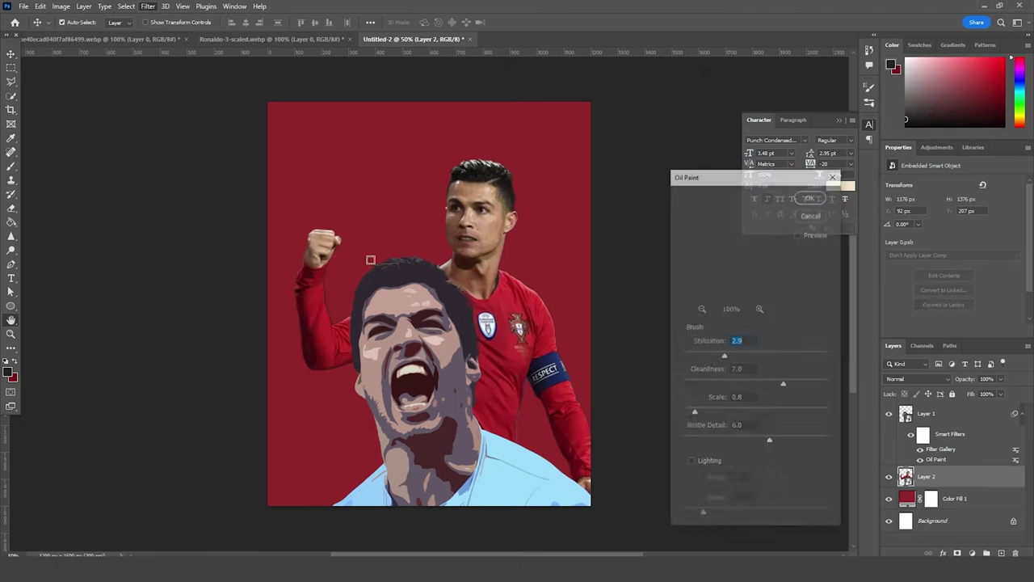
{"action": "left_click", "coordinate": [701, 308]}
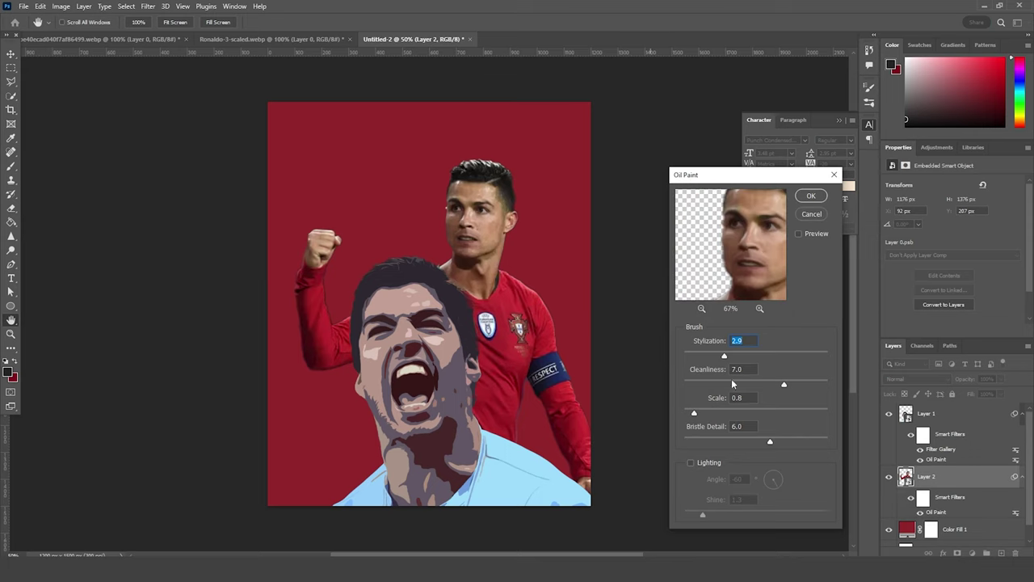
{"action": "left_click", "coordinate": [812, 196]}
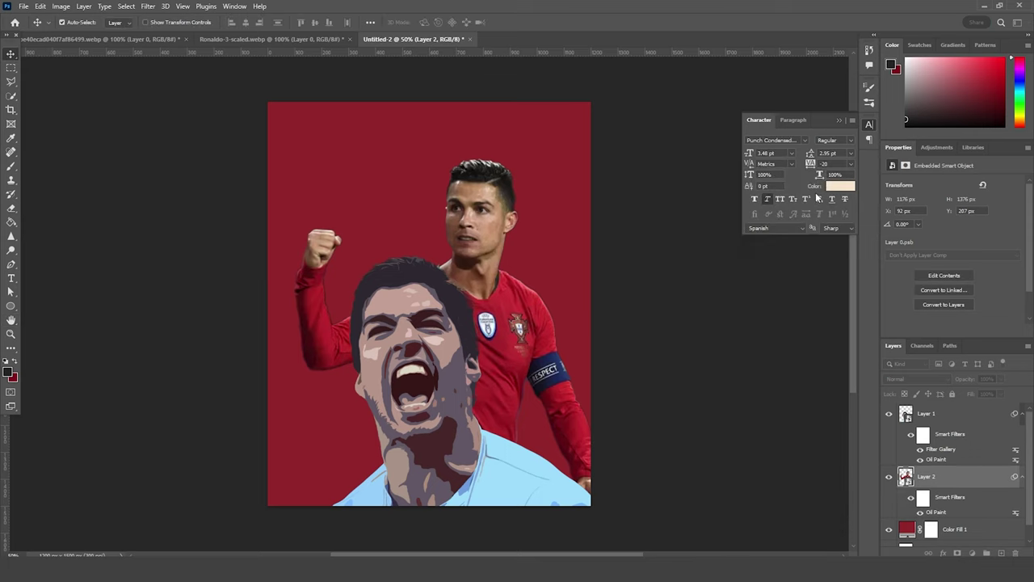
Step: Apply the Filter Gallery's Cutout effect to the red-shirt player with 4 levels, Edge Simplicity 3 and Edge Fidelity 3
{"action": "left_click", "coordinate": [149, 6]}
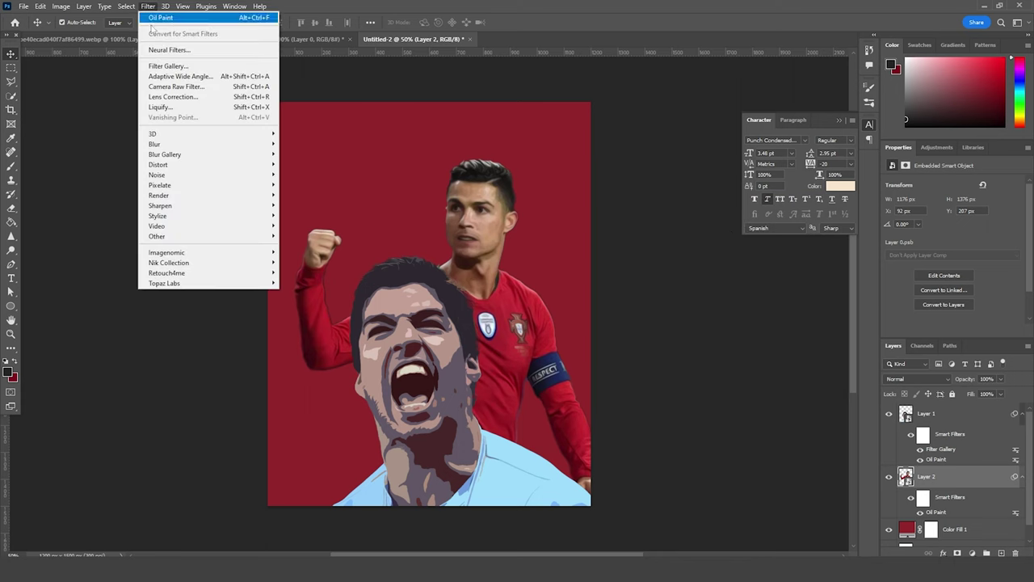
{"action": "left_click", "coordinate": [162, 65]}
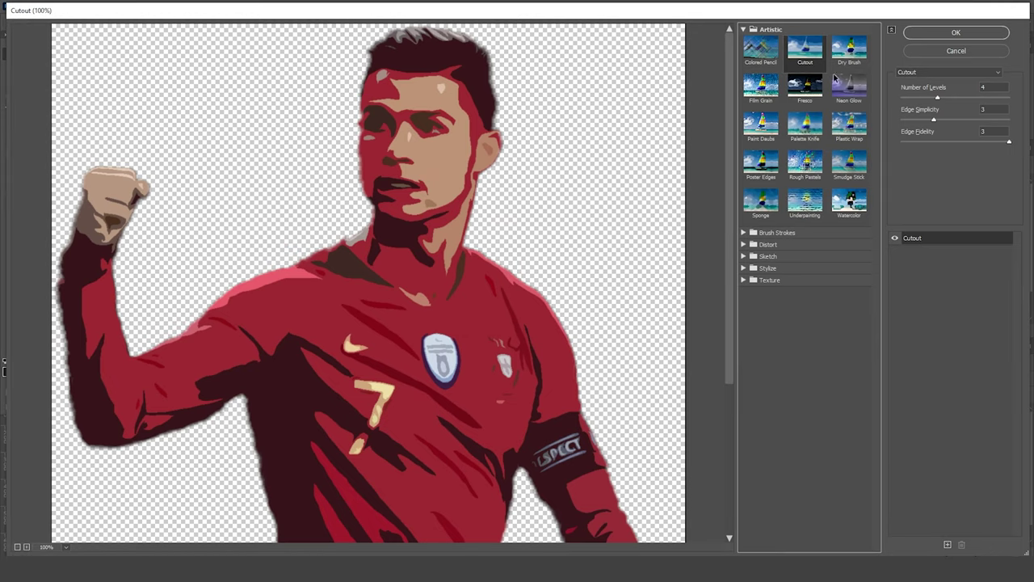
{"action": "left_click", "coordinate": [947, 98]}
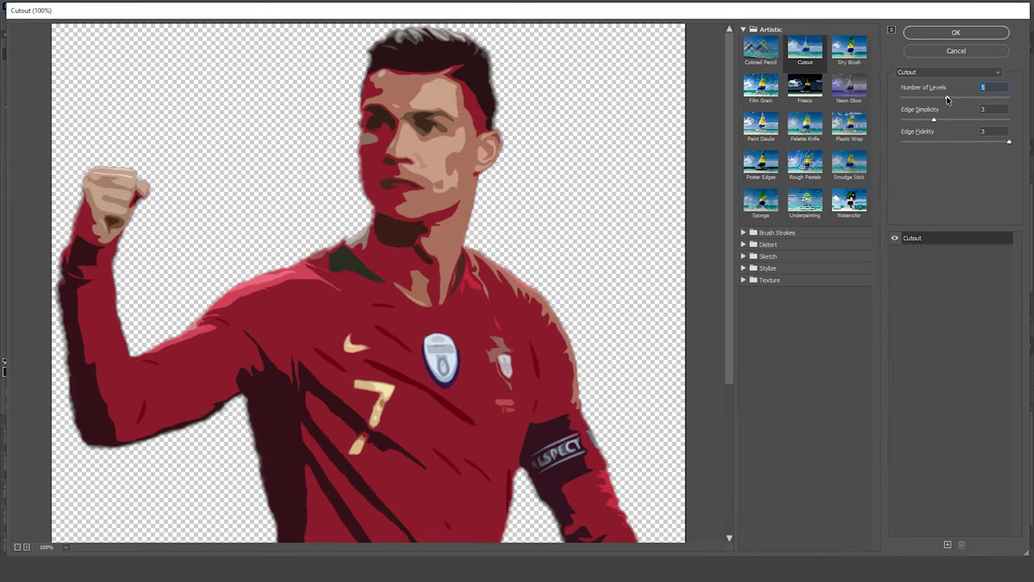
{"action": "left_click_drag", "start_coordinate": [947, 97], "coordinate": [941, 98]}
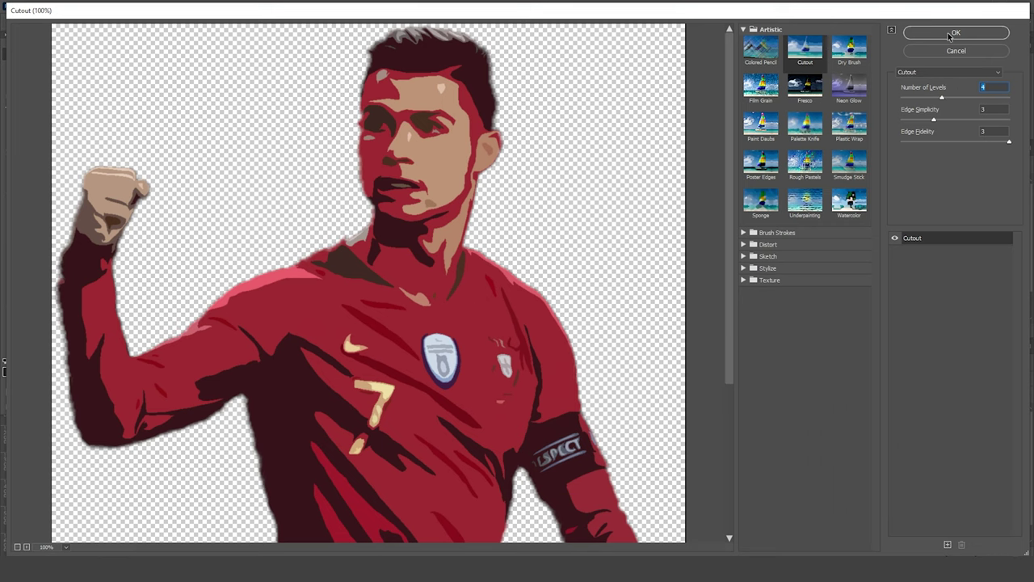
{"action": "left_click", "coordinate": [953, 33]}
{"action": "left_click_drag", "start_coordinate": [467, 378], "coordinate": [466, 378]}
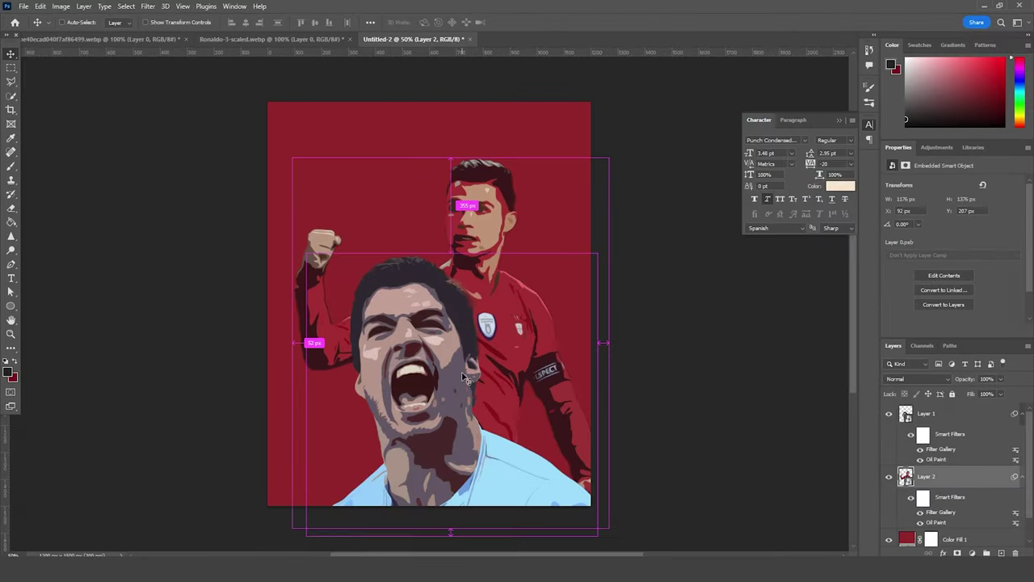
Step: Shift the red-shirt player toward the canvas's left side and enlarge him slightly to about 1205 by 1410 px
{"action": "key", "text": "ctrl+minus"}
{"action": "key", "text": "ctrl+plus"}
{"action": "key", "text": "ctrl+t"}
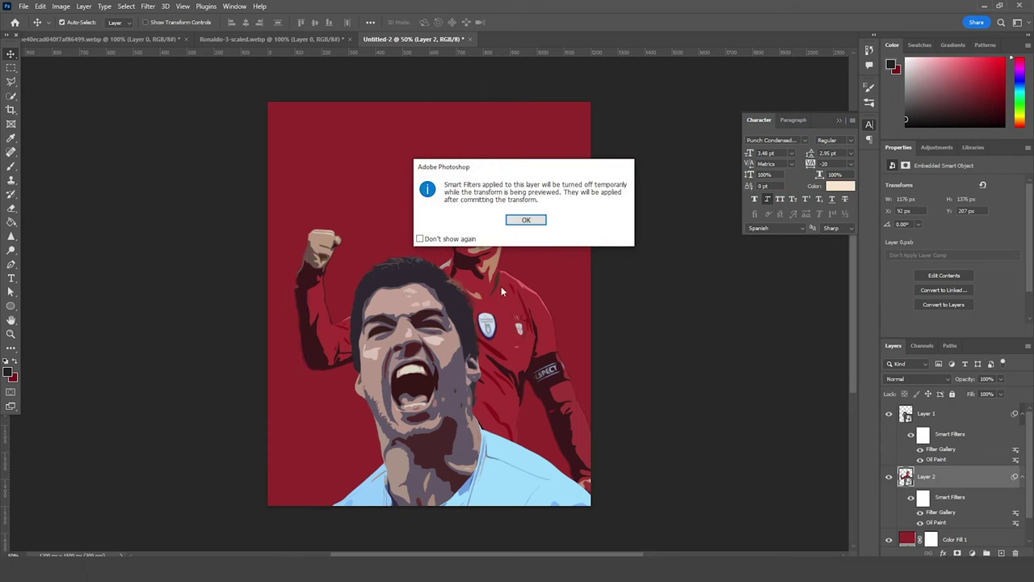
{"action": "left_click", "coordinate": [523, 220]}
{"action": "left_click_drag", "start_coordinate": [525, 264], "coordinate": [506, 262]}
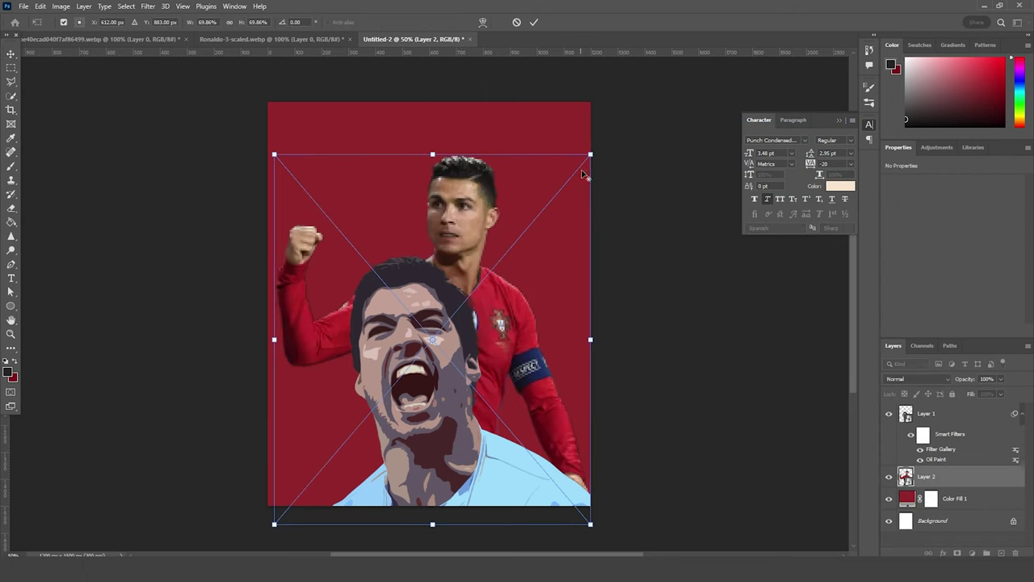
{"action": "left_click_drag", "start_coordinate": [591, 151], "coordinate": [598, 145]}
{"action": "left_click_drag", "start_coordinate": [554, 314], "coordinate": [550, 323]}
{"action": "key", "text": "Return"}
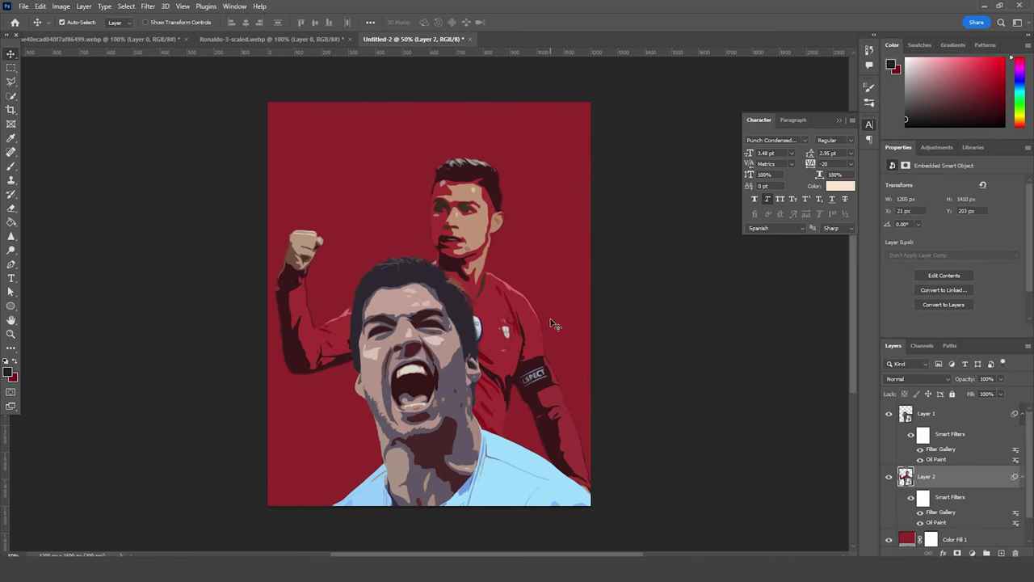
Step: Nudge the red-shirt player back to the right and down to about X 63 px, Y 237 px
{"action": "key", "text": "Right"}
{"action": "key", "text": "Right"}
{"action": "key", "text": "Right"}
{"action": "key", "text": "Right"}
{"action": "key", "text": "Right"}
{"action": "key", "text": "Right"}
{"action": "key", "text": "Right"}
{"action": "key", "text": "Right"}
{"action": "key", "text": "Right"}
{"action": "key", "text": "Right"}
{"action": "key", "text": "Right"}
{"action": "key", "text": "Right"}
{"action": "key", "text": "Right"}
{"action": "key", "text": "Right"}
{"action": "key", "text": "Right"}
{"action": "key", "text": "Right"}
{"action": "key", "text": "Right"}
{"action": "key", "text": "Right"}
{"action": "key", "text": "Right"}
{"action": "key", "text": "Right"}
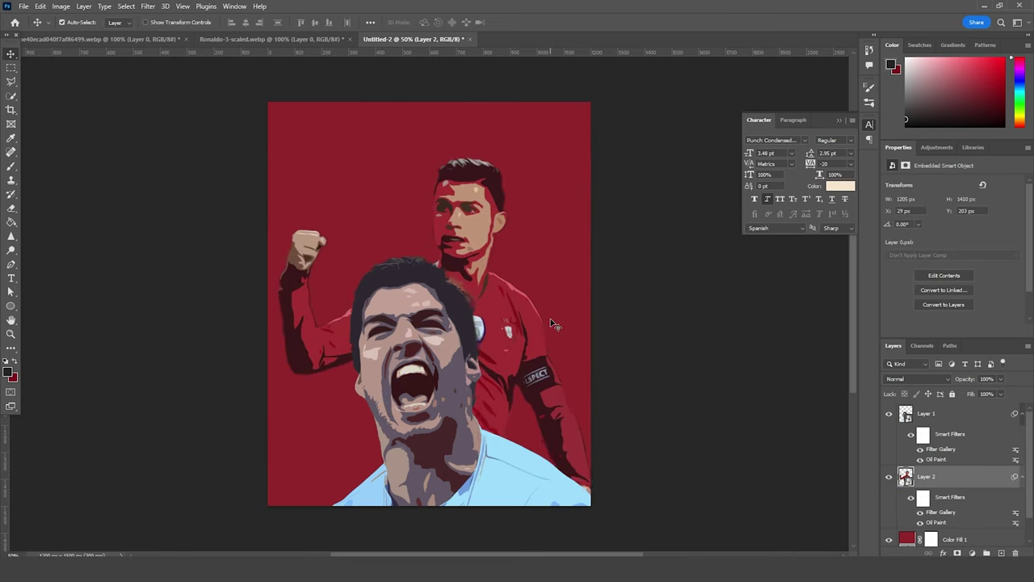
{"action": "key", "text": "Right"}
{"action": "key", "text": "Right"}
{"action": "key", "text": "Right"}
{"action": "key", "text": "Right"}
{"action": "key", "text": "Right"}
{"action": "key", "text": "Right"}
{"action": "key", "text": "Right"}
{"action": "key", "text": "Right"}
{"action": "key", "text": "Right"}
{"action": "key", "text": "Right"}
{"action": "key", "text": "Right"}
{"action": "key", "text": "Right"}
{"action": "key", "text": "Right"}
{"action": "key", "text": "Right"}
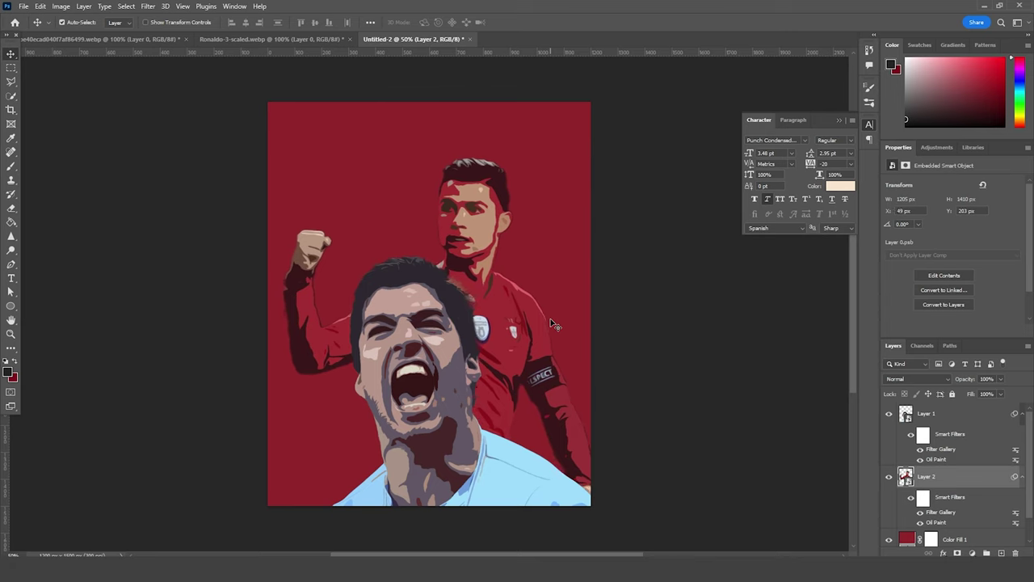
{"action": "key", "text": "Right"}
{"action": "key", "text": "Right"}
{"action": "key", "text": "Down"}
{"action": "key", "text": "Down"}
{"action": "key", "text": "Down"}
{"action": "key", "text": "Down"}
{"action": "key", "text": "Down"}
{"action": "key", "text": "Down"}
{"action": "key", "text": "Down"}
{"action": "key", "text": "Down"}
{"action": "key", "text": "Down"}
{"action": "key", "text": "Down"}
{"action": "key", "text": "Down"}
{"action": "key", "text": "Down"}
{"action": "key", "text": "Down"}
{"action": "key", "text": "Down"}
{"action": "key", "text": "Down"}
{"action": "key", "text": "Down"}
{"action": "key", "text": "Down"}
{"action": "key", "text": "Down"}
{"action": "key", "text": "Down"}
{"action": "key", "text": "Down"}
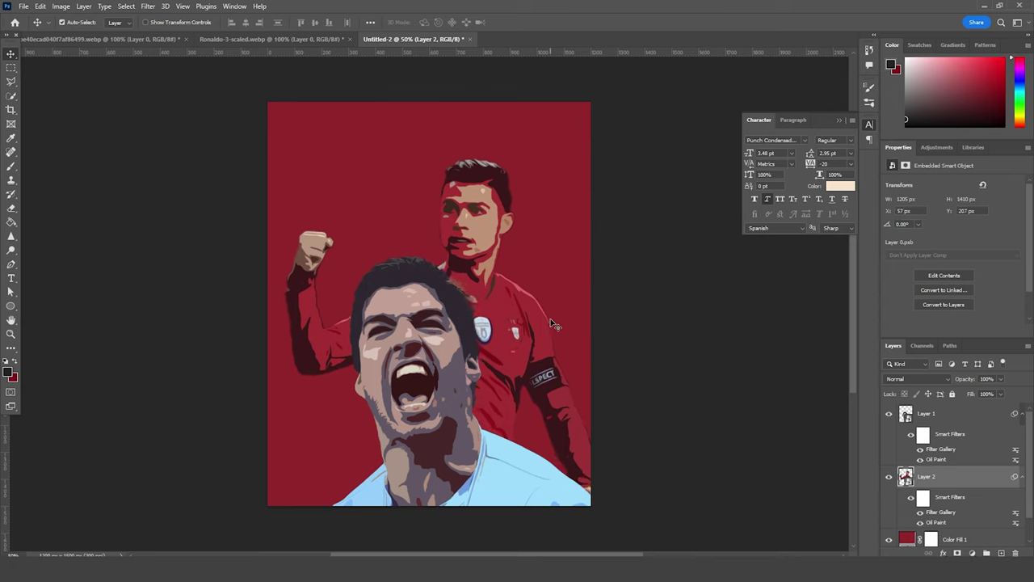
{"action": "key", "text": "Right"}
{"action": "key", "text": "Right"}
{"action": "key", "text": "Right"}
{"action": "key", "text": "Right"}
{"action": "key", "text": "Right"}
{"action": "key", "text": "Right"}
{"action": "key", "text": "Right"}
{"action": "key", "text": "Right"}
{"action": "key", "text": "Right"}
{"action": "key", "text": "Right"}
{"action": "key", "text": "Right"}
{"action": "key", "text": "Right"}
{"action": "key", "text": "Right"}
{"action": "key", "text": "Right"}
{"action": "key", "text": "Right"}
{"action": "key", "text": "Right"}
{"action": "key", "text": "Right"}
{"action": "key", "text": "Right"}
{"action": "key", "text": "Right"}
{"action": "key", "text": "Right"}
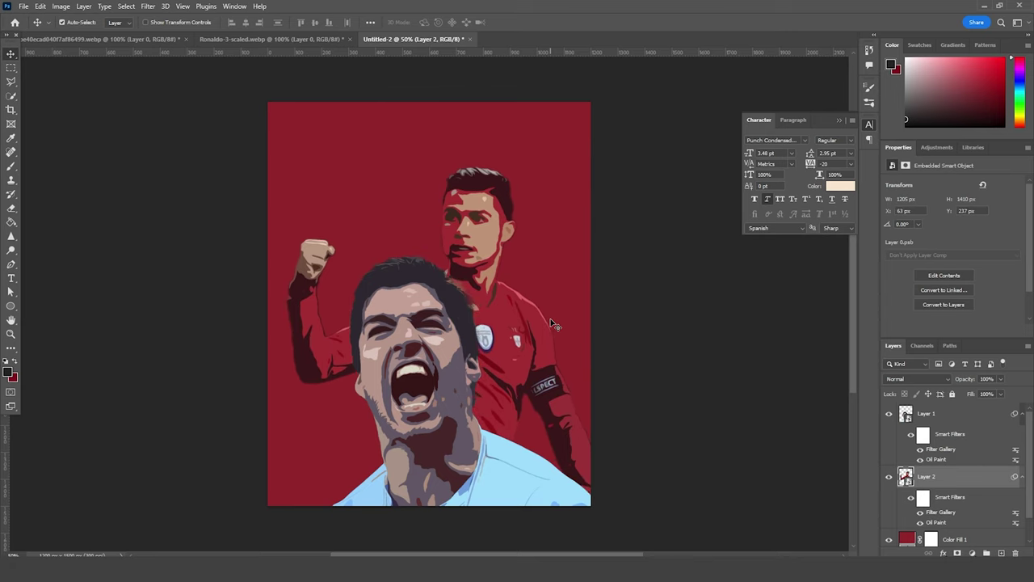
{"action": "key", "text": "Down"}
{"action": "key", "text": "Down"}
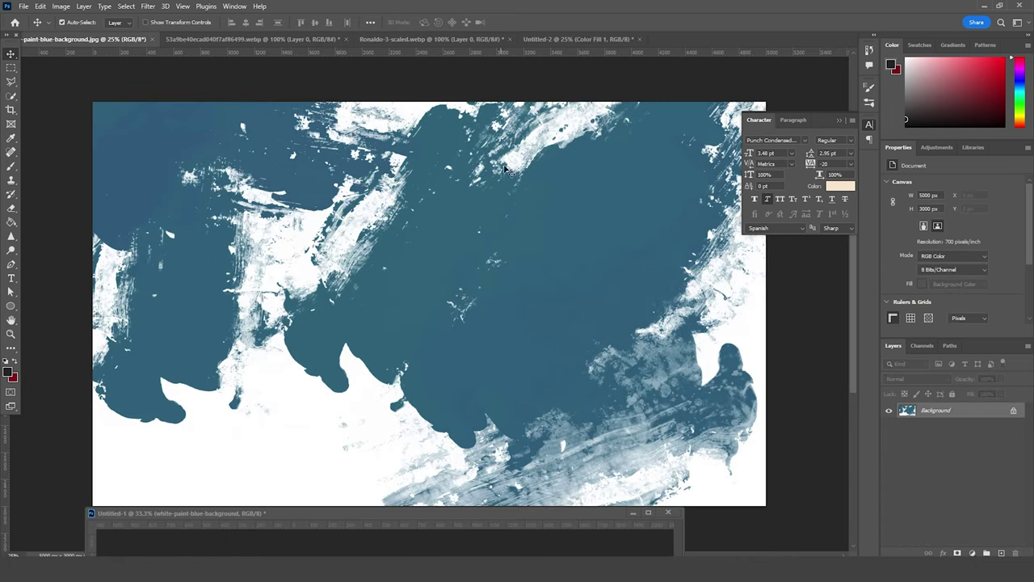
Step: Copy the white-paint-blue-background layer from Untitled-1 into Untitled-2 beneath both players and use the Darken blend mode
{"action": "left_click", "coordinate": [537, 517]}
{"action": "mouse_move", "coordinate": [915, 526]}
{"action": "left_mouse_down"}
{"action": "mouse_move", "coordinate": [912, 535]}
{"action": "mouse_move", "coordinate": [626, 137]}
{"action": "mouse_move", "coordinate": [578, 34]}
{"action": "mouse_move", "coordinate": [519, 336]}
{"action": "mouse_move", "coordinate": [463, 305]}
{"action": "left_mouse_up"}
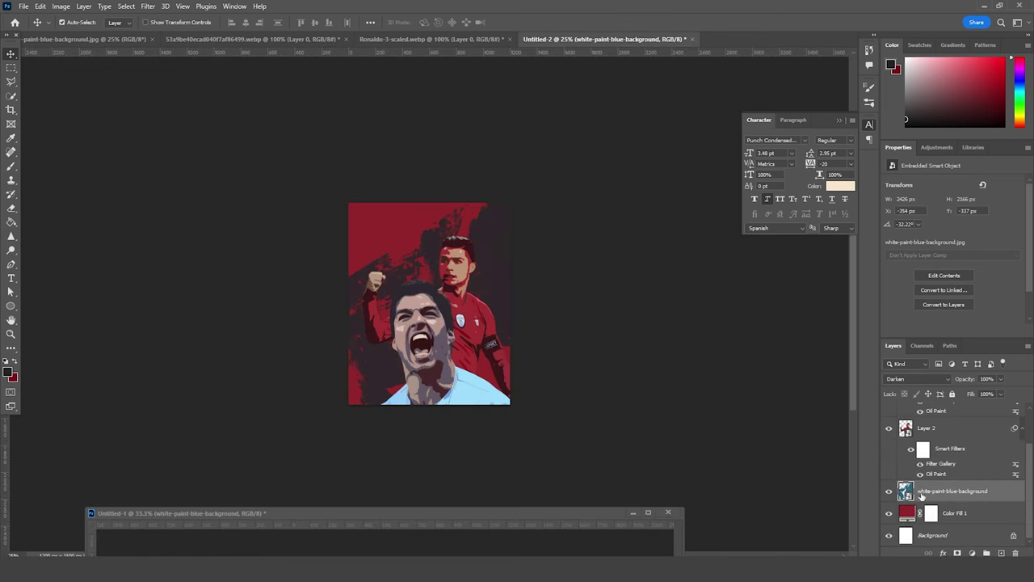
{"action": "left_click", "coordinate": [907, 380]}
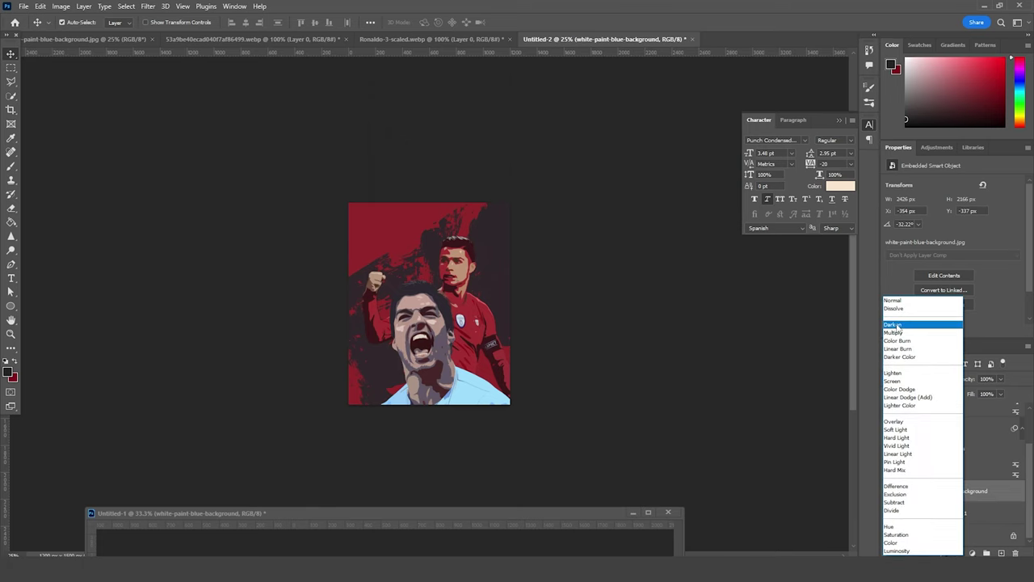
{"action": "left_click", "coordinate": [899, 325]}
Step: Shift the paint texture slightly to the left behind the players
{"action": "key", "text": "ctrl+t"}
{"action": "left_click_drag", "start_coordinate": [506, 289], "coordinate": [482, 294]}
{"action": "key", "text": "Return"}
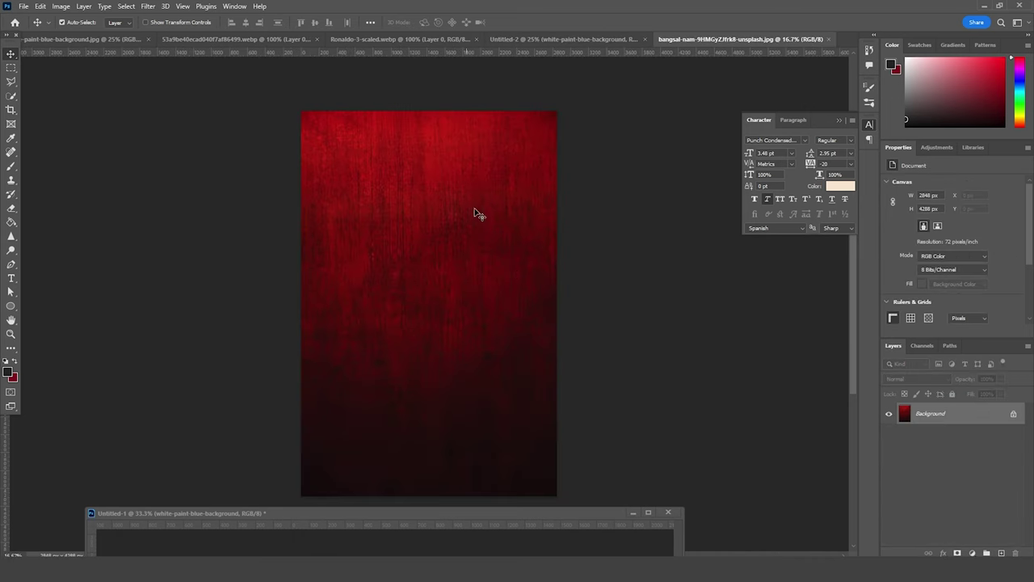
Step: Bring the red bangsal-nam grunge texture into the poster above the paint texture and set its blend mode to Lighten
{"action": "left_click_drag", "start_coordinate": [499, 192], "coordinate": [471, 317]}
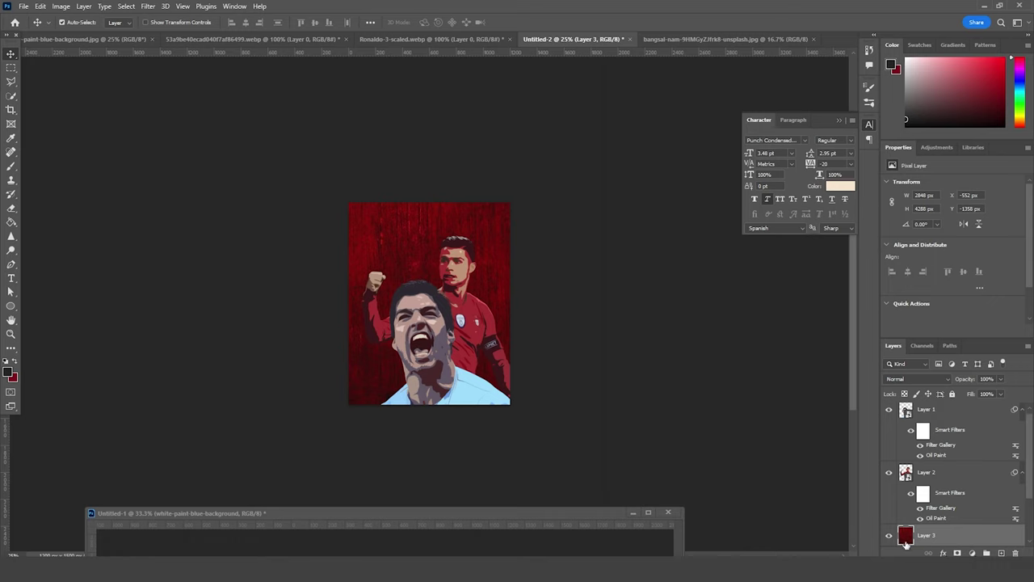
{"action": "left_click", "coordinate": [929, 379]}
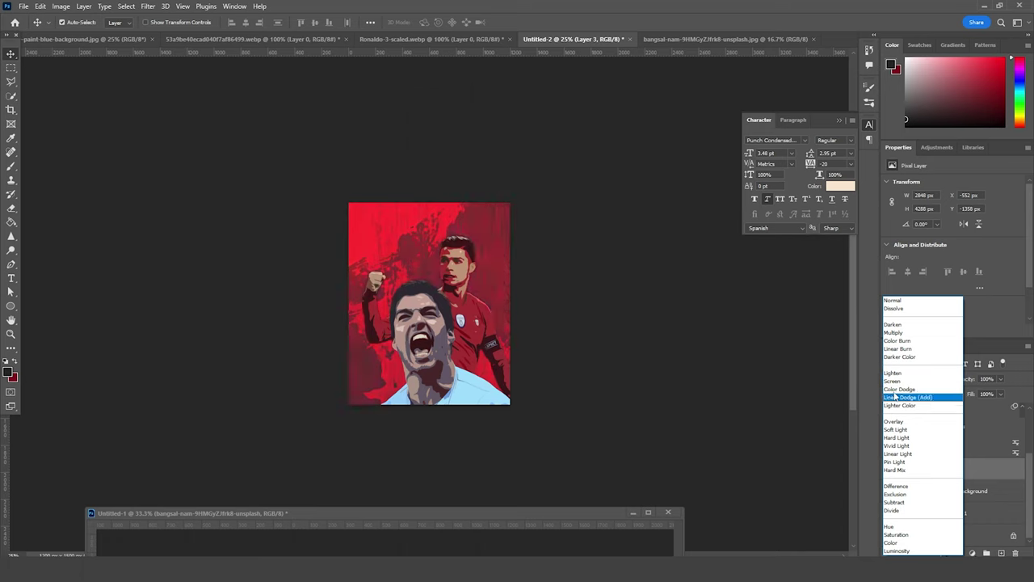
{"action": "left_click", "coordinate": [893, 373]}
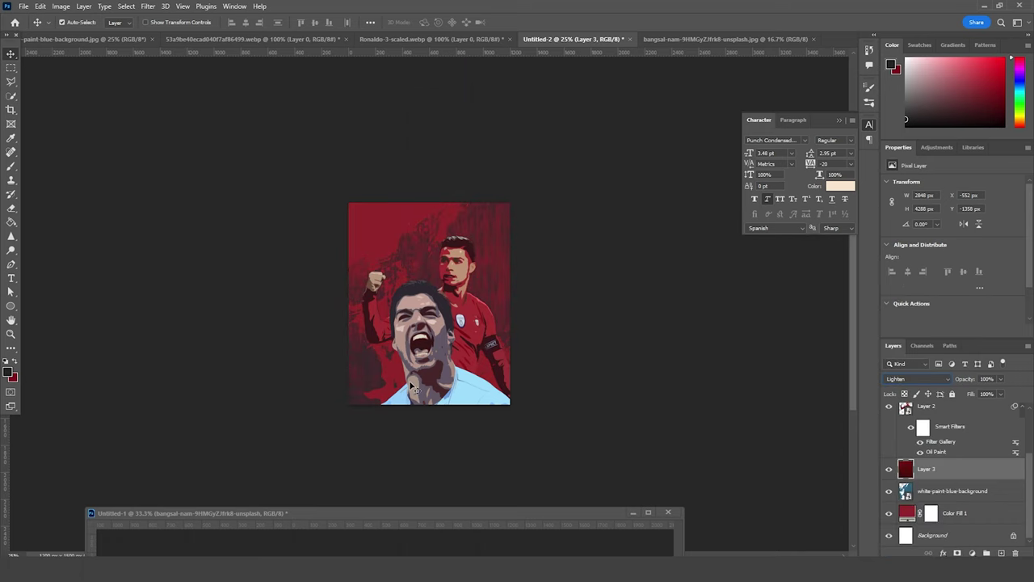
Step: Scale the red grunge texture down to about 73.7% and reposition it so it still covers the whole canvas
{"action": "key", "text": "ctrl+t"}
{"action": "left_click_drag", "start_coordinate": [459, 445], "coordinate": [475, 337]}
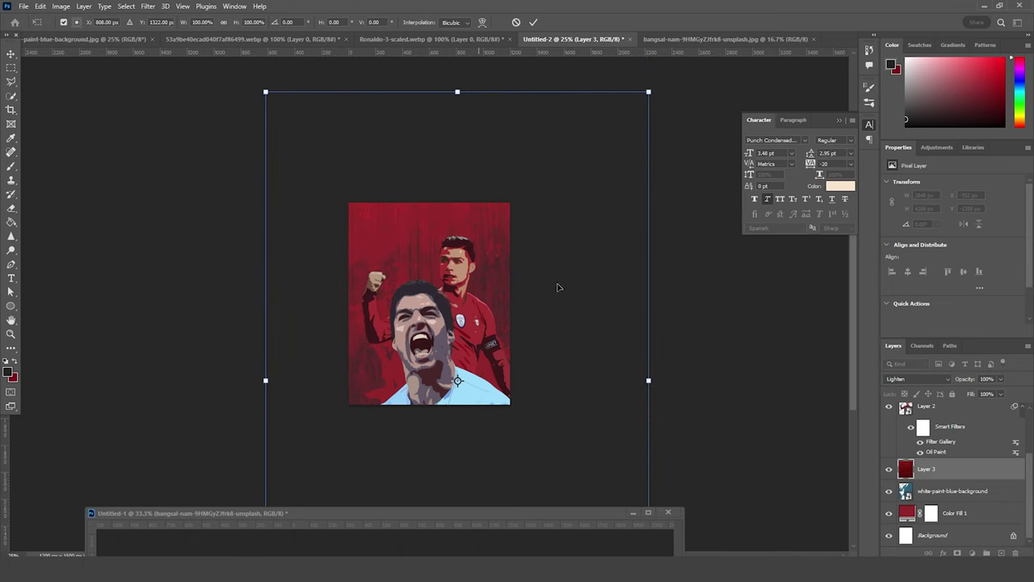
{"action": "left_click_drag", "start_coordinate": [649, 92], "coordinate": [598, 166]}
{"action": "left_click_drag", "start_coordinate": [531, 297], "coordinate": [512, 239]}
{"action": "left_click_drag", "start_coordinate": [492, 281], "coordinate": [497, 314]}
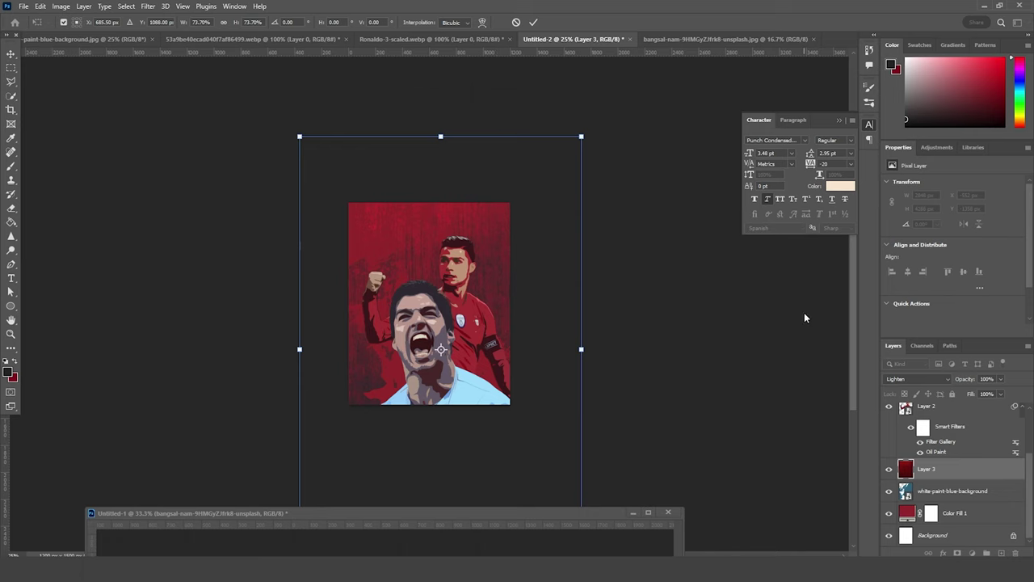
{"action": "key", "text": "Return"}
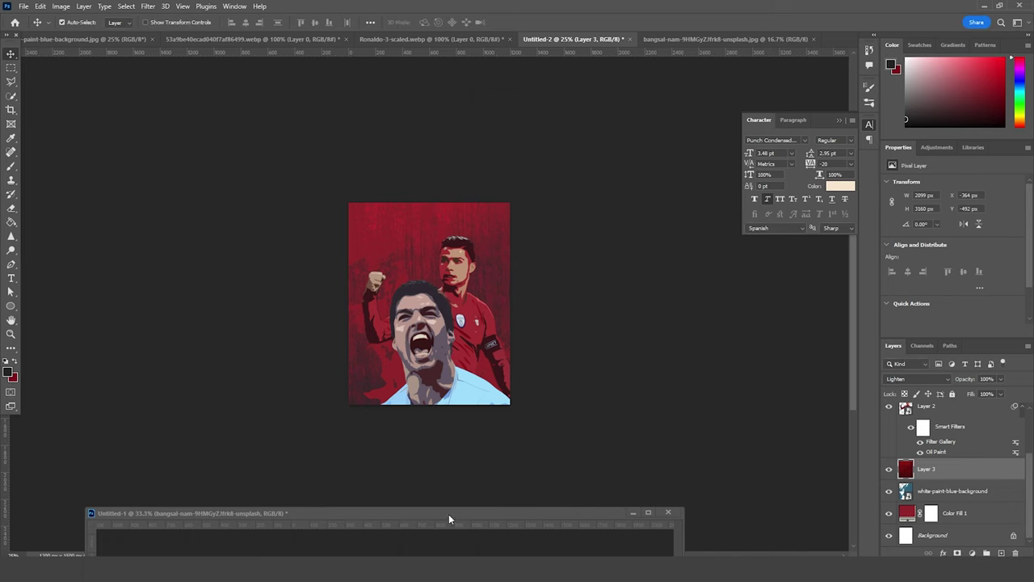
Step: Add the cream PORTUGAL title at about 47.71 pt from Untitled-1 and place it above the red-shirt player's raised fist
{"action": "left_click_drag", "start_coordinate": [539, 514], "coordinate": [539, 554]}
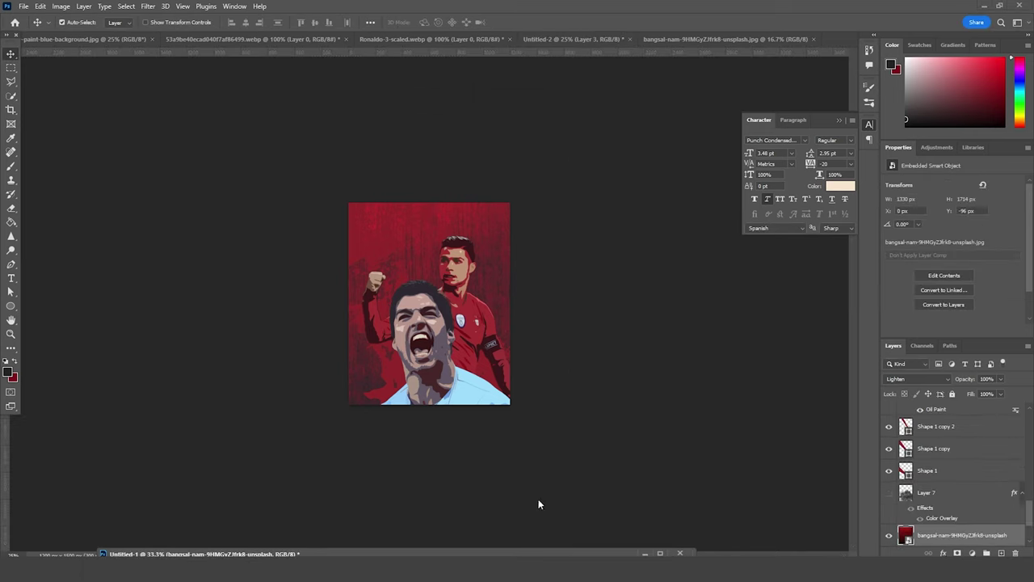
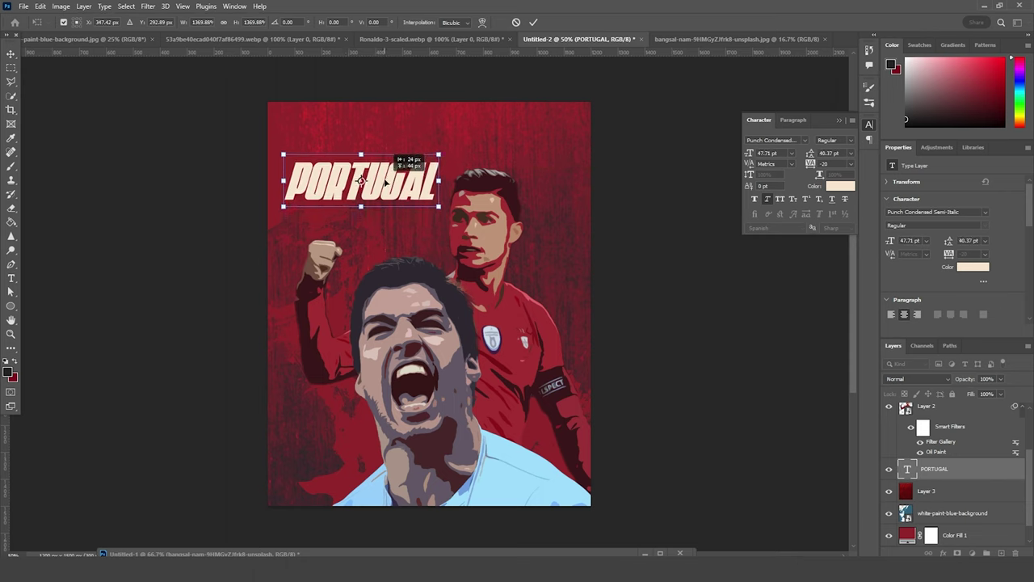
{"action": "key", "text": "Return"}
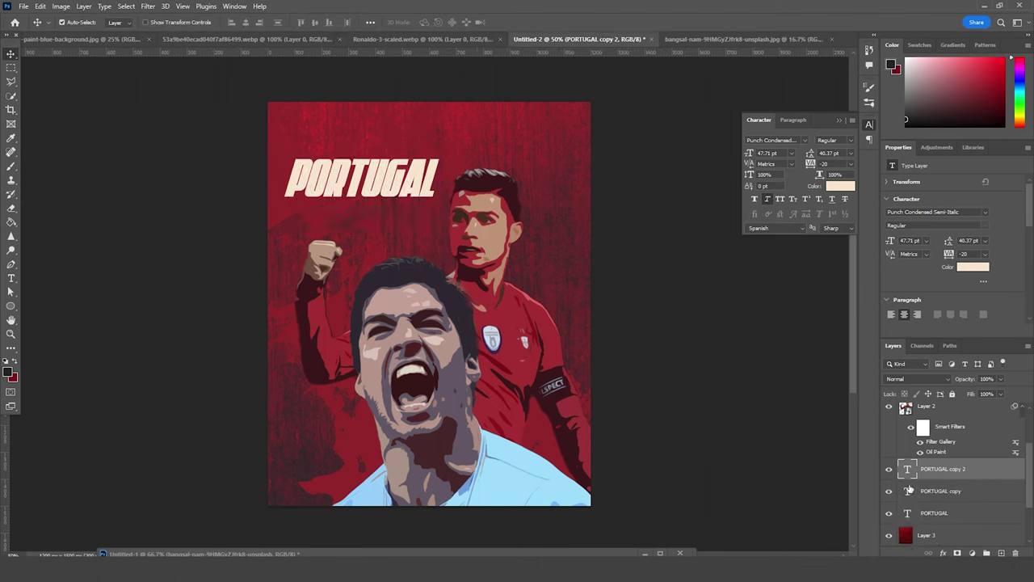
Step: Delete the PORTUGAL copy 2 layer and move the remaining PORTUGAL copy directly beneath the original title
{"action": "key", "text": "Delete"}
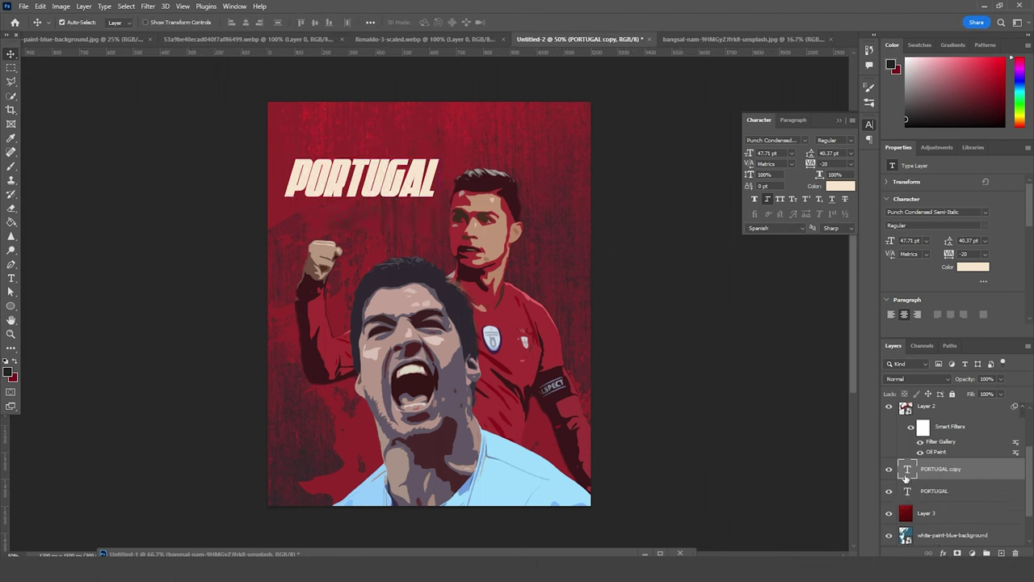
{"action": "key", "text": "ctrl+t"}
{"action": "left_click_drag", "start_coordinate": [413, 184], "coordinate": [412, 217]}
{"action": "key", "text": "Return"}
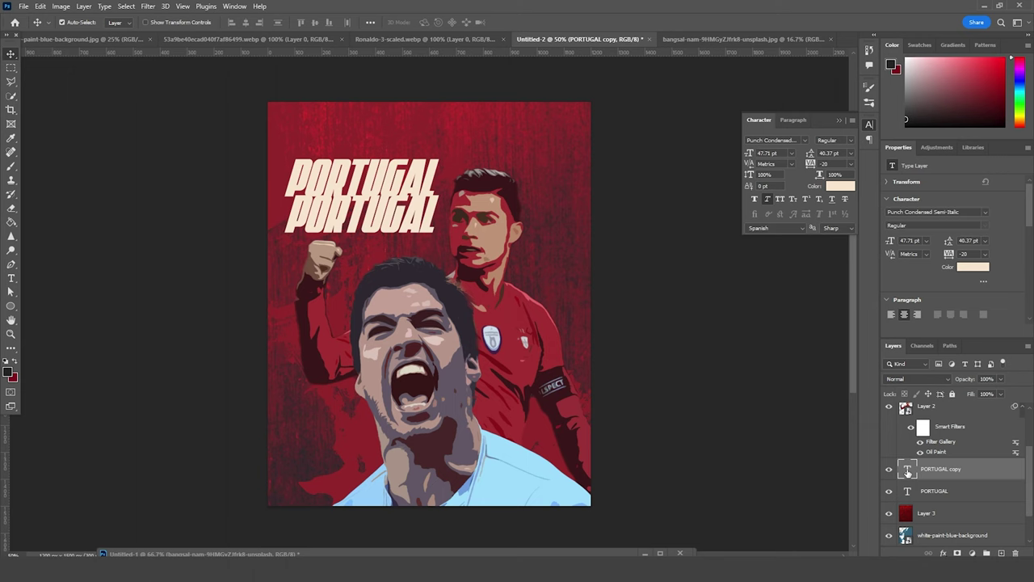
Step: Change the lower PORTUGAL copy's text to URUGUAY and shift it slightly right beneath the original title
{"action": "double_click", "coordinate": [907, 473]}
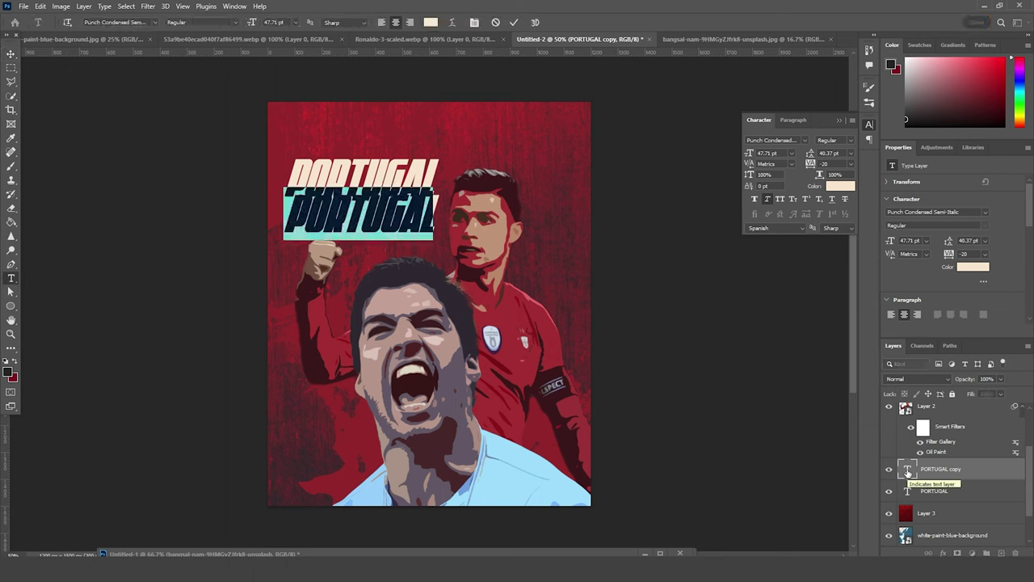
{"action": "type", "text": "URU"}
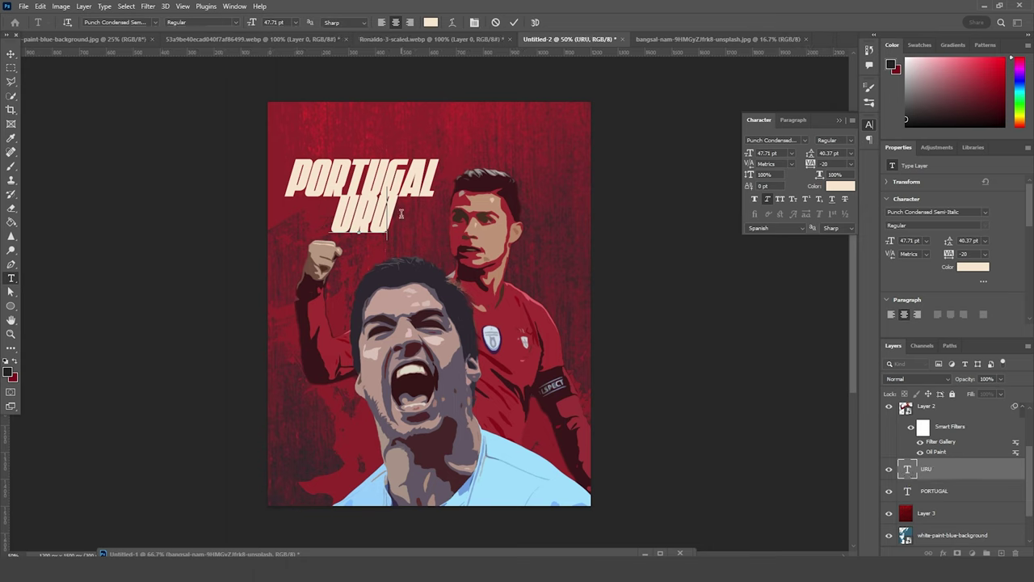
{"action": "type", "text": "GUAY"}
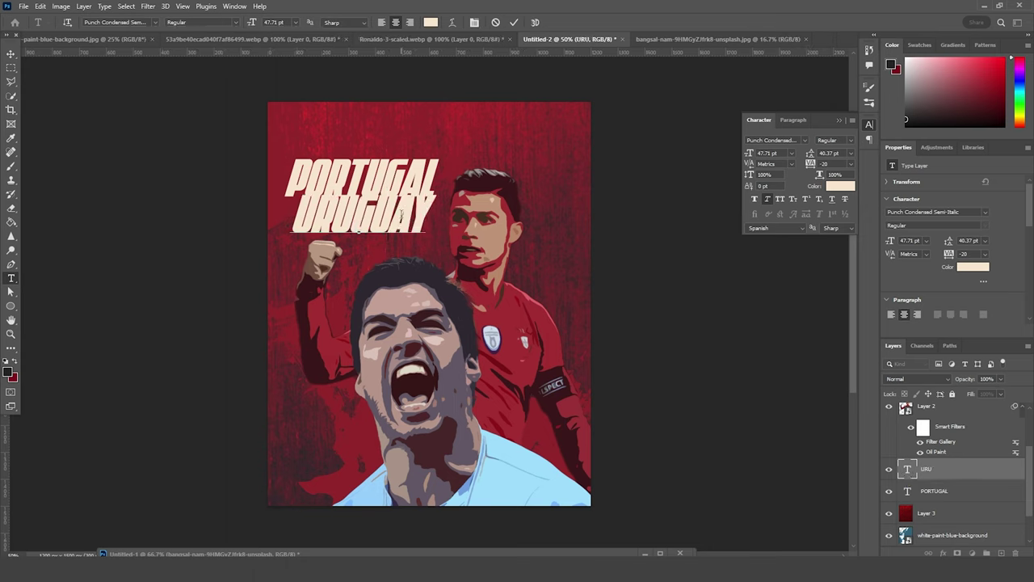
{"action": "left_click", "coordinate": [10, 54]}
{"action": "left_click_drag", "start_coordinate": [398, 228], "coordinate": [427, 200]}
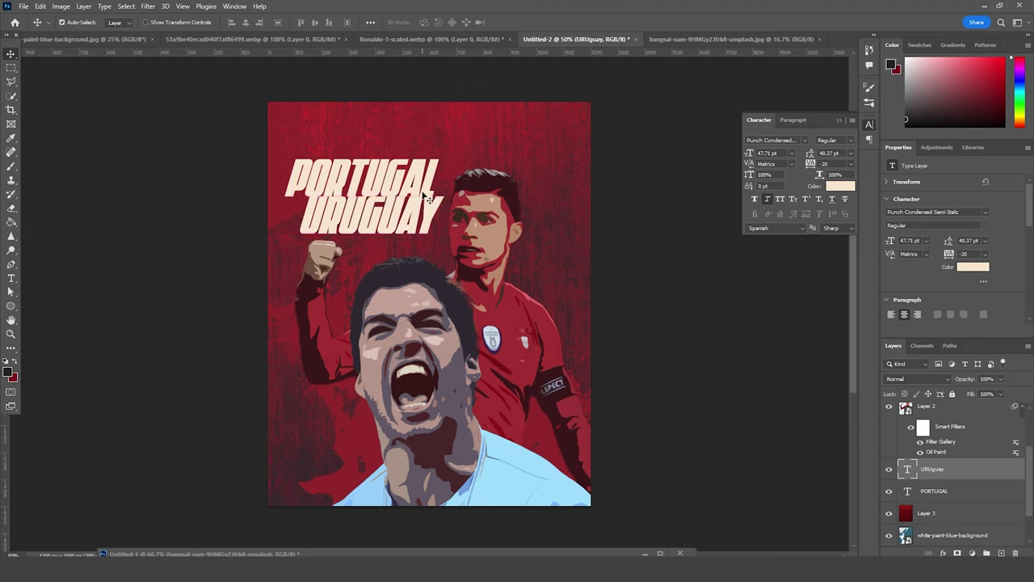
Step: Move the PORTUGAL title slightly up and right so it sits clear above URUGUAY
{"action": "left_click", "coordinate": [423, 187]}
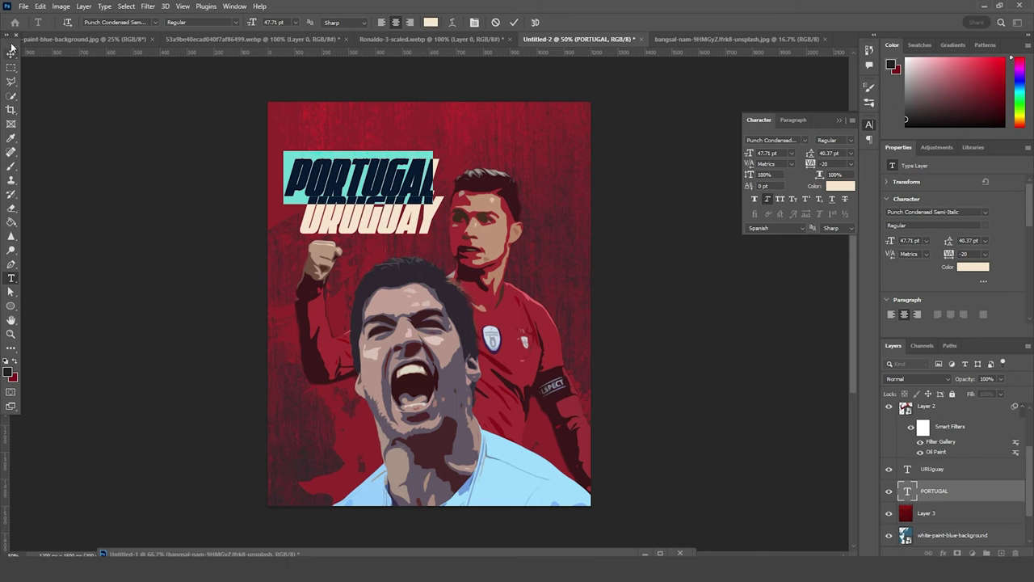
{"action": "left_click_drag", "start_coordinate": [350, 175], "coordinate": [358, 169]}
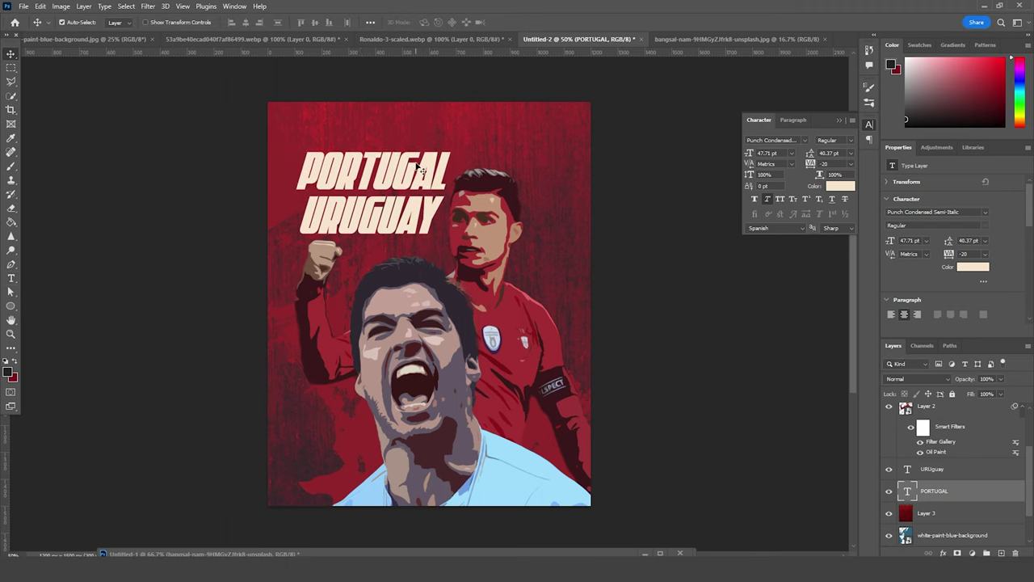
{"action": "key", "text": "Left"}
{"action": "key", "text": "Left"}
Step: Scale the URUGUAY title down to about 35.71 pt and set its tracking to 80
{"action": "left_click", "coordinate": [428, 223]}
{"action": "key", "text": "ctrl+t"}
{"action": "left_click_drag", "start_coordinate": [439, 239], "coordinate": [421, 234]}
{"action": "key", "text": "Return"}
{"action": "double_click", "coordinate": [410, 218]}
{"action": "left_click", "coordinate": [839, 164]}
{"action": "scroll", "coordinate": [839, 164], "scroll_direction": "up", "scroll_amount": 5}
{"action": "left_click", "coordinate": [12, 54]}
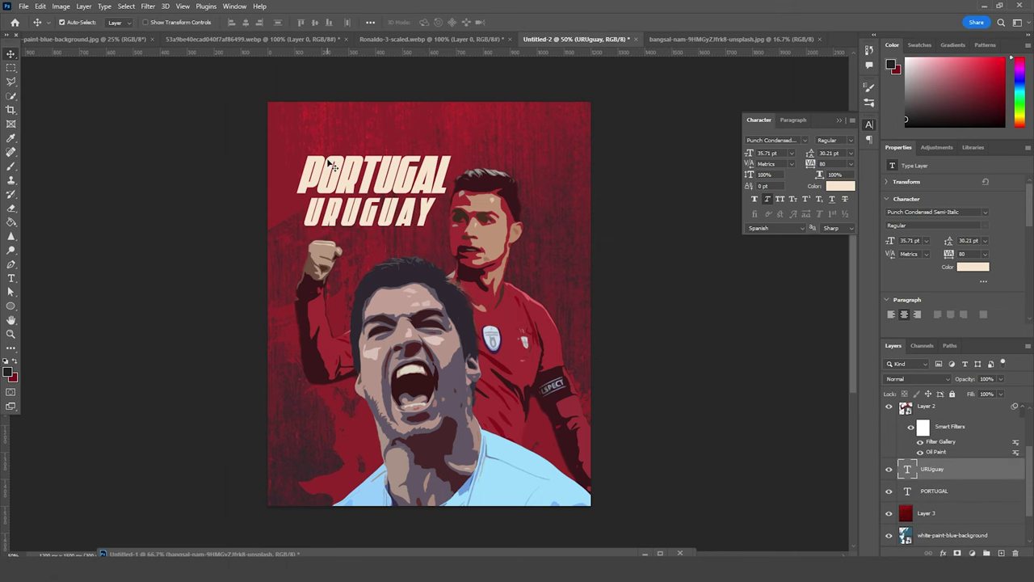
Step: Draw a narrow wedge shape above Layer 3, from the poster's bottom-right corner past its left edge, and fill it with 942228
{"action": "left_click", "coordinate": [931, 517]}
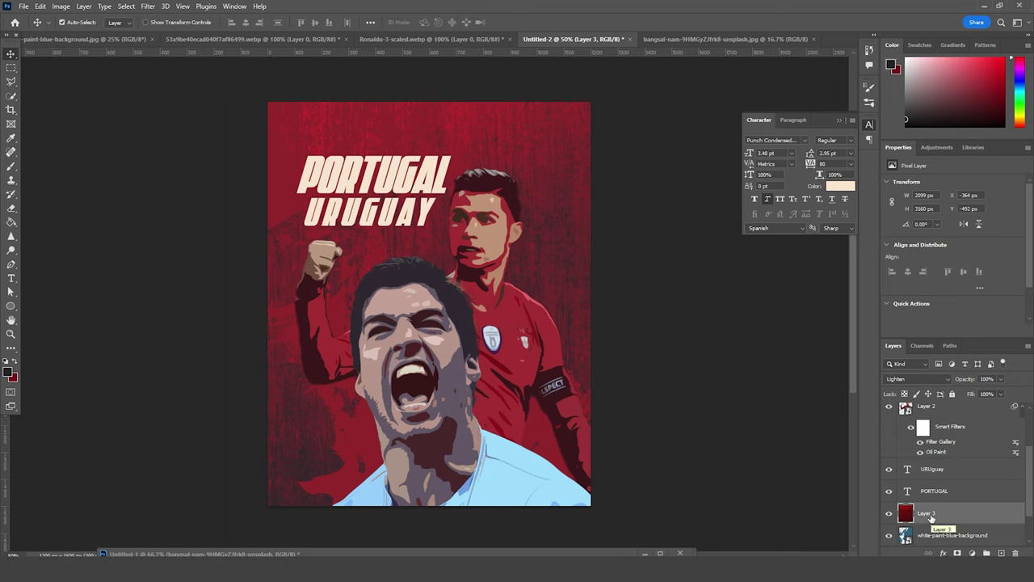
{"action": "key", "text": "p"}
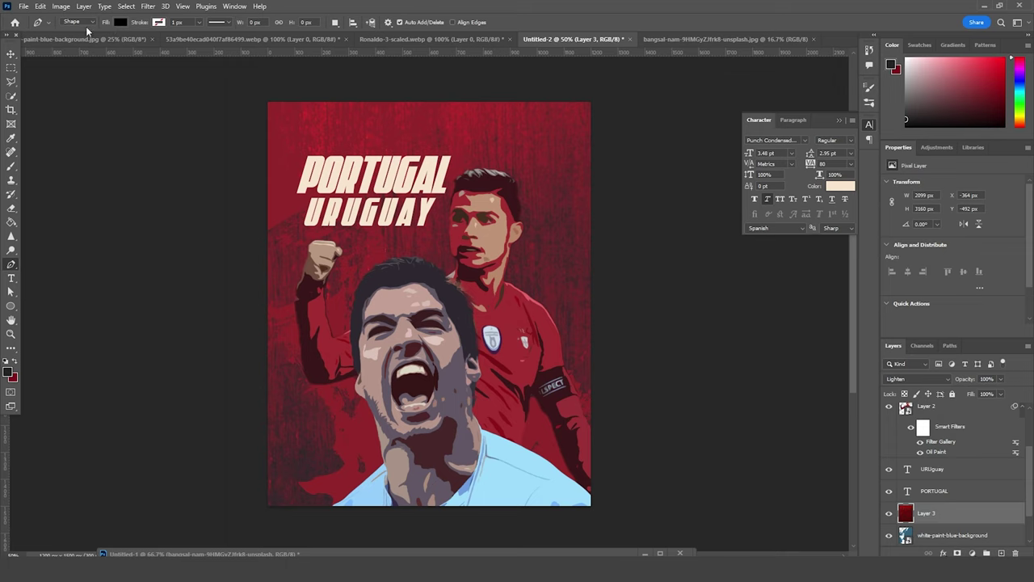
{"action": "left_click", "coordinate": [596, 511]}
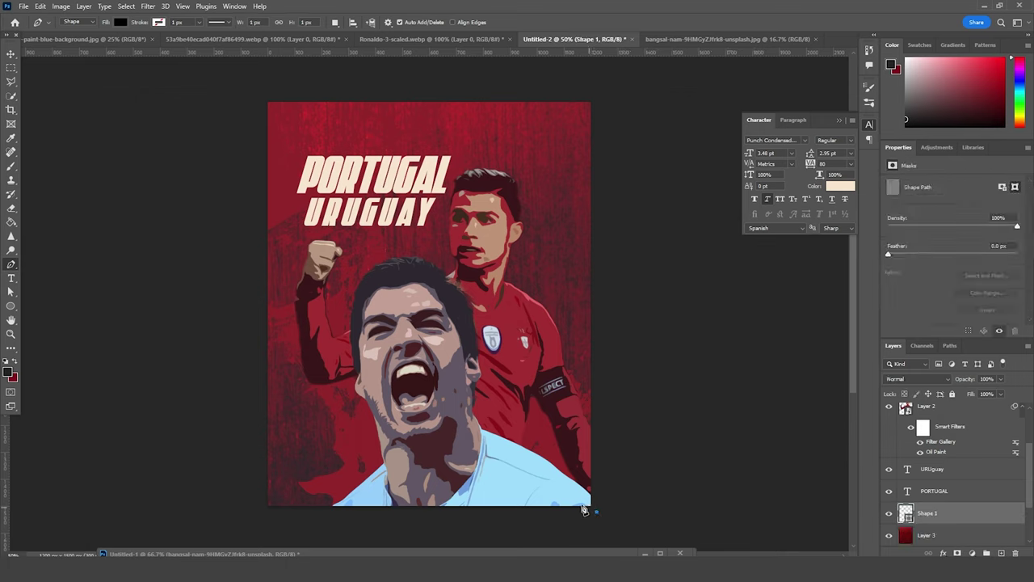
{"action": "left_click", "coordinate": [159, 238]}
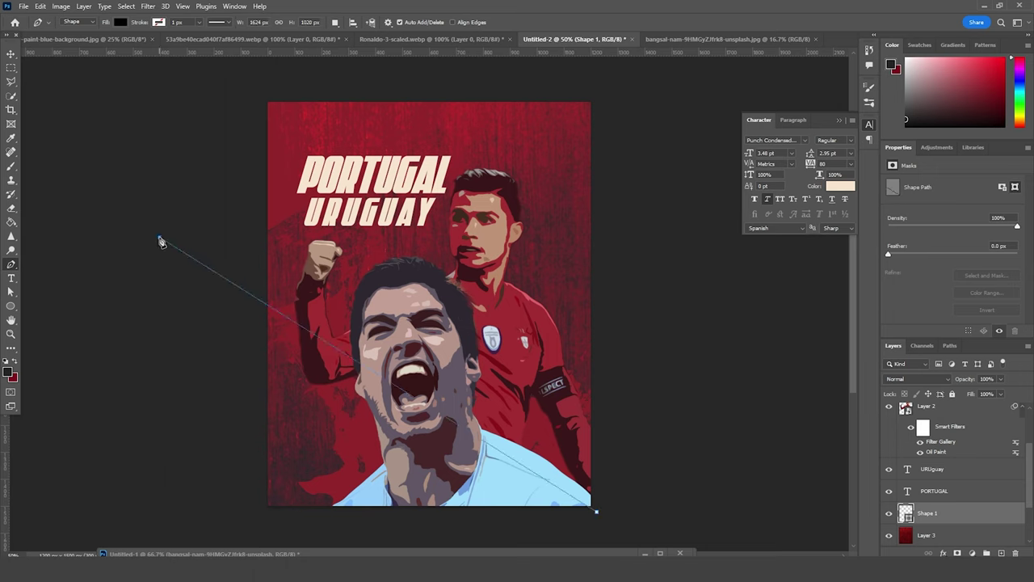
{"action": "left_click", "coordinate": [194, 187]}
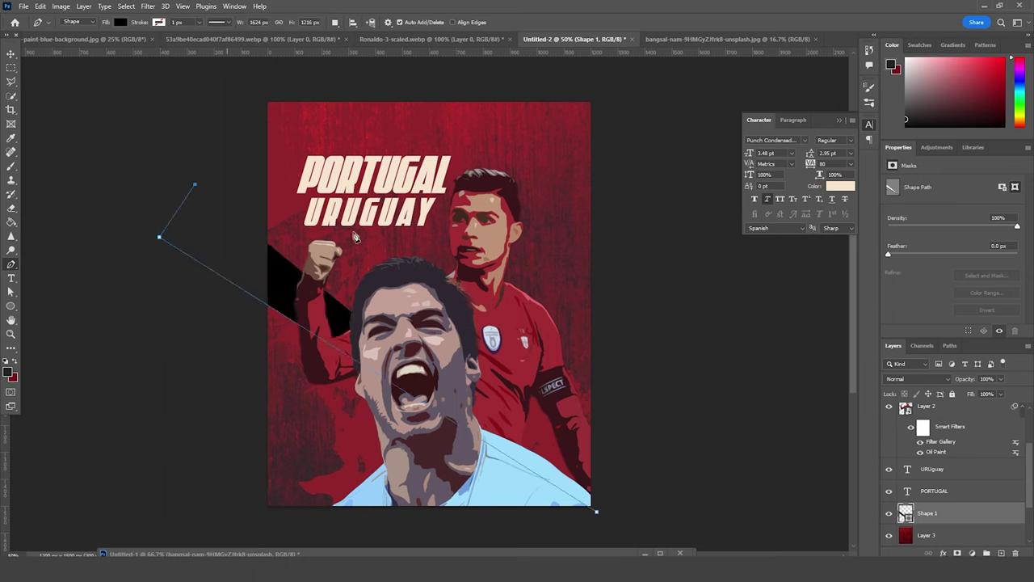
{"action": "left_click", "coordinate": [598, 513]}
{"action": "double_click", "coordinate": [906, 516]}
{"action": "left_click", "coordinate": [295, 201]}
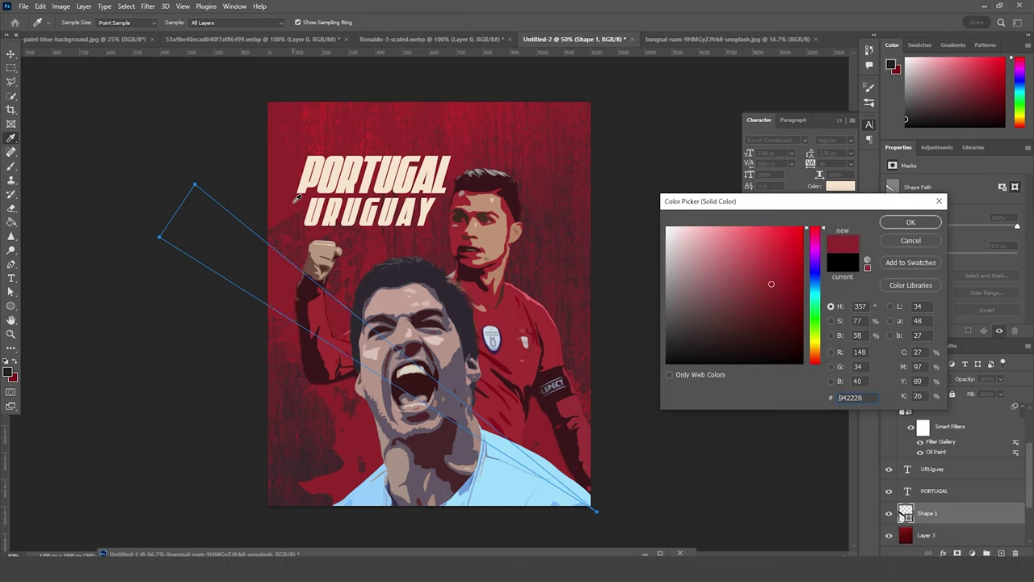
{"action": "left_click", "coordinate": [909, 222]}
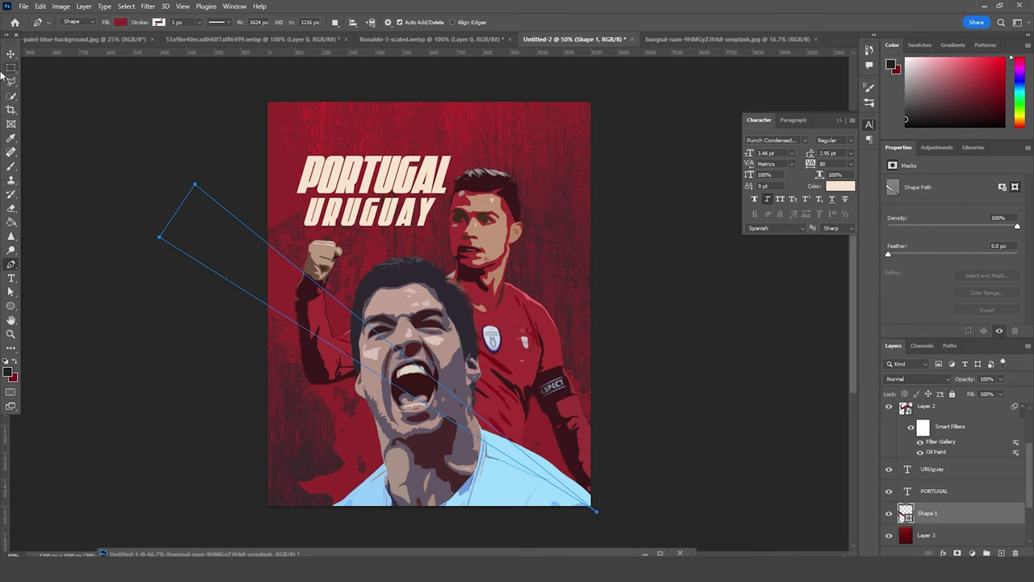
Step: Duplicate the wedge and reshape the copy's wide end into a broader ray reaching beyond the poster's upper-left corner
{"action": "left_click", "coordinate": [11, 53]}
{"action": "key", "text": "ctrl+j"}
{"action": "key", "text": "a"}
{"action": "left_click_drag", "start_coordinate": [223, 158], "coordinate": [116, 288]}
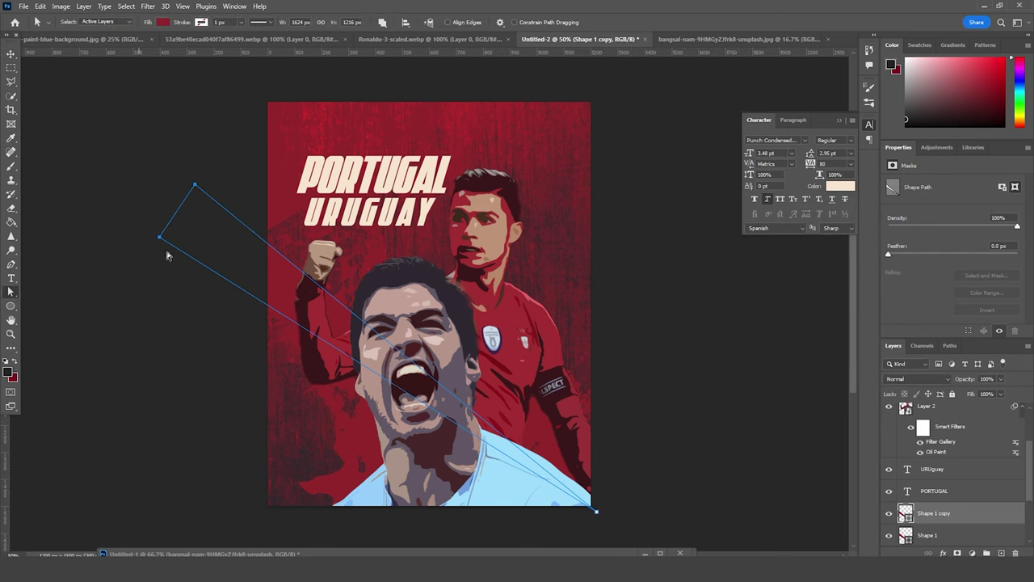
{"action": "left_click_drag", "start_coordinate": [198, 178], "coordinate": [254, 103]}
{"action": "left_click_drag", "start_coordinate": [226, 152], "coordinate": [91, 330]}
{"action": "left_click_drag", "start_coordinate": [194, 190], "coordinate": [162, 76]}
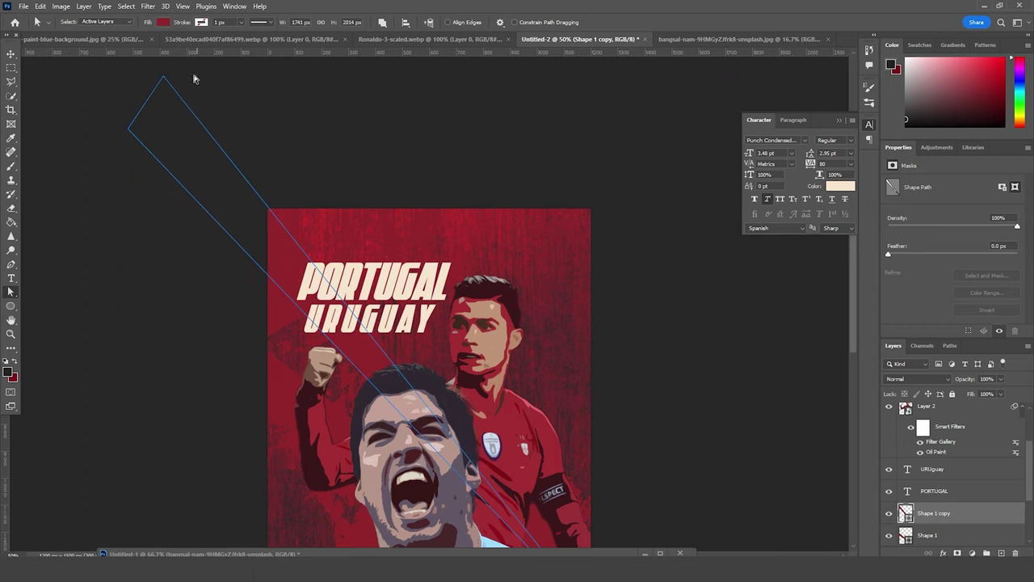
{"action": "left_click_drag", "start_coordinate": [165, 80], "coordinate": [81, 212]}
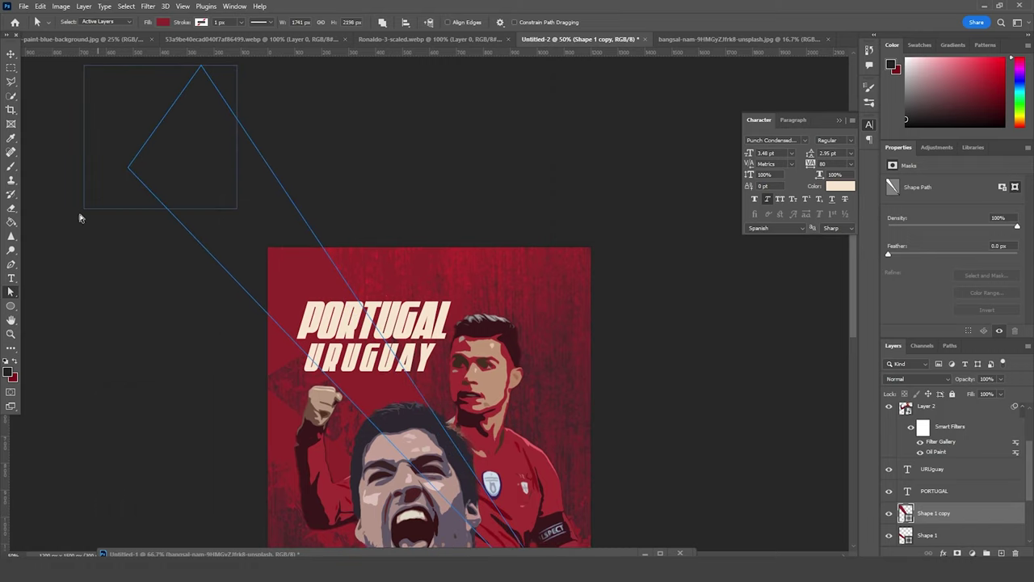
{"action": "left_click_drag", "start_coordinate": [128, 171], "coordinate": [103, 202]}
{"action": "scroll", "coordinate": [697, 423], "scroll_direction": "down", "scroll_amount": 5}
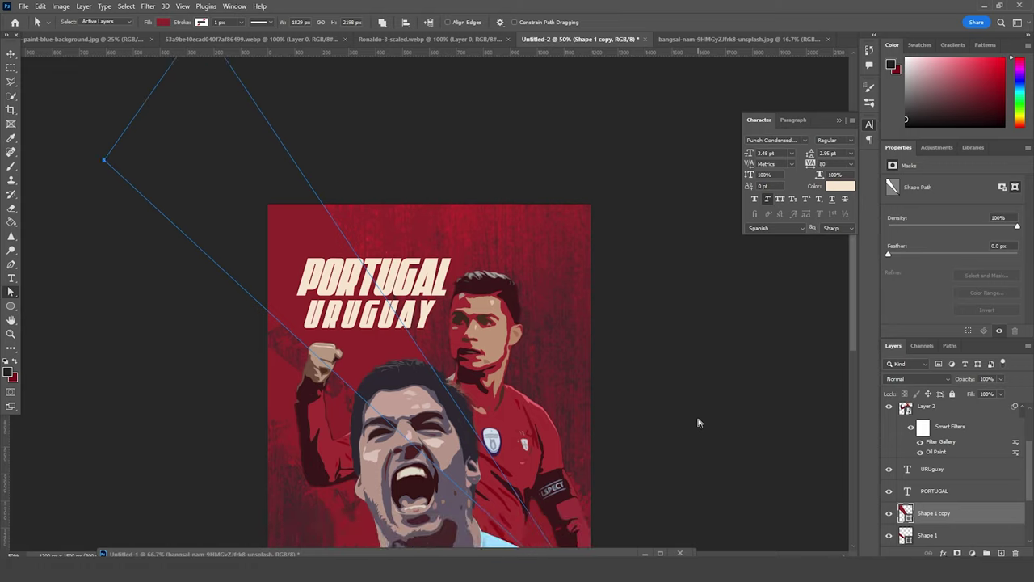
Step: Duplicate the original wedge again and move the copy's wide end above the poster's top edge to form another ray
{"action": "left_click", "coordinate": [907, 536]}
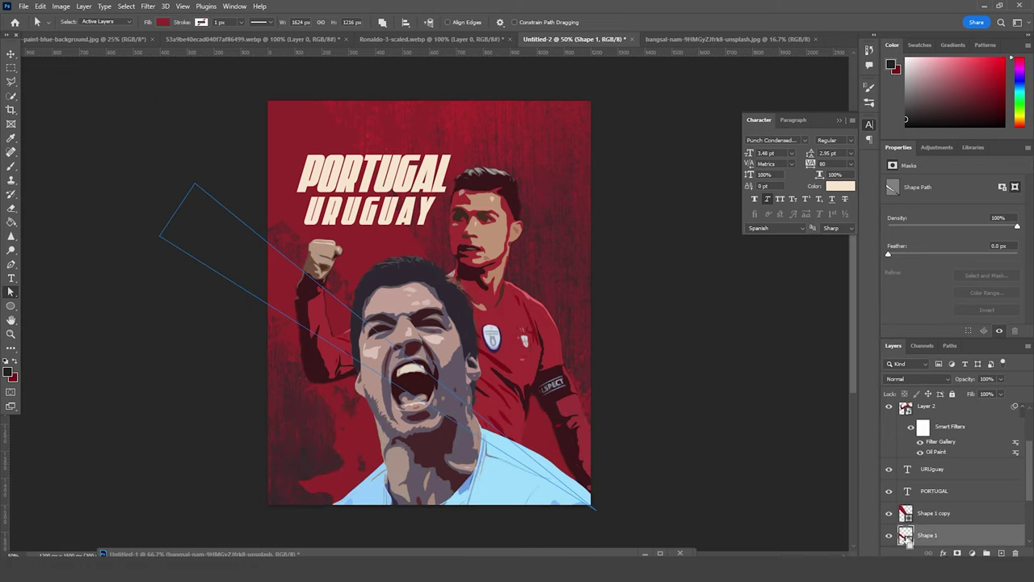
{"action": "key", "text": "ctrl+j"}
{"action": "left_click_drag", "start_coordinate": [207, 167], "coordinate": [99, 323]}
{"action": "left_click_drag", "start_coordinate": [194, 187], "coordinate": [330, 75]}
{"action": "left_click", "coordinate": [679, 461]}
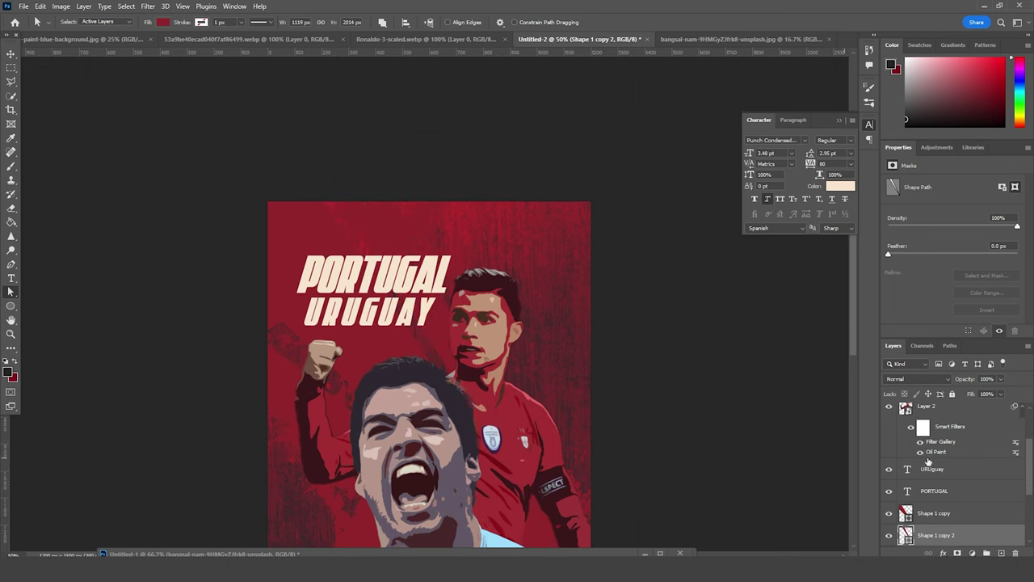
Step: Recolour the country titles to efdba6 and set the URUGUAY title's tracking to 0
{"action": "key", "text": "ctrl+minus"}
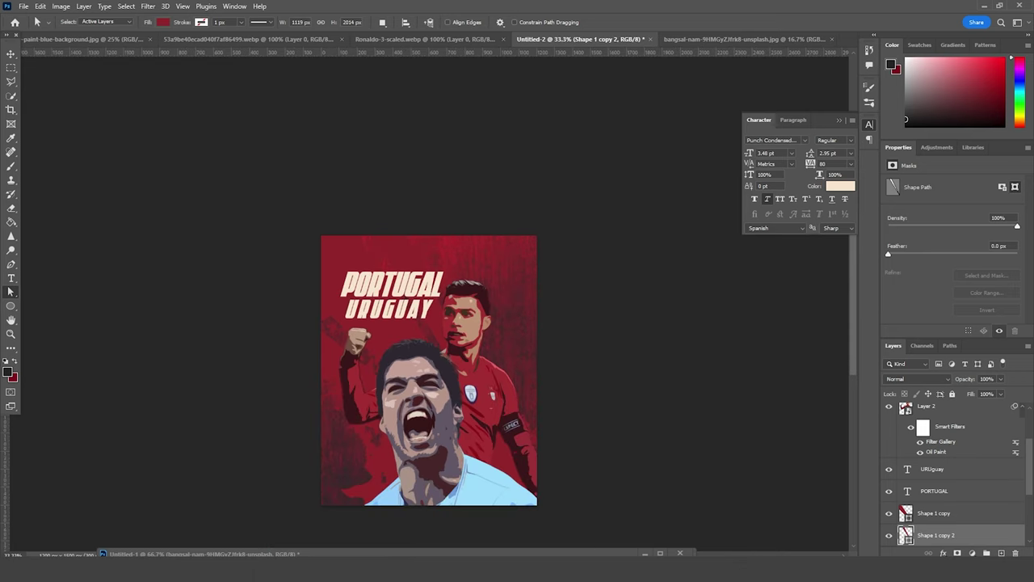
{"action": "left_click_drag", "start_coordinate": [483, 382], "coordinate": [495, 329]}
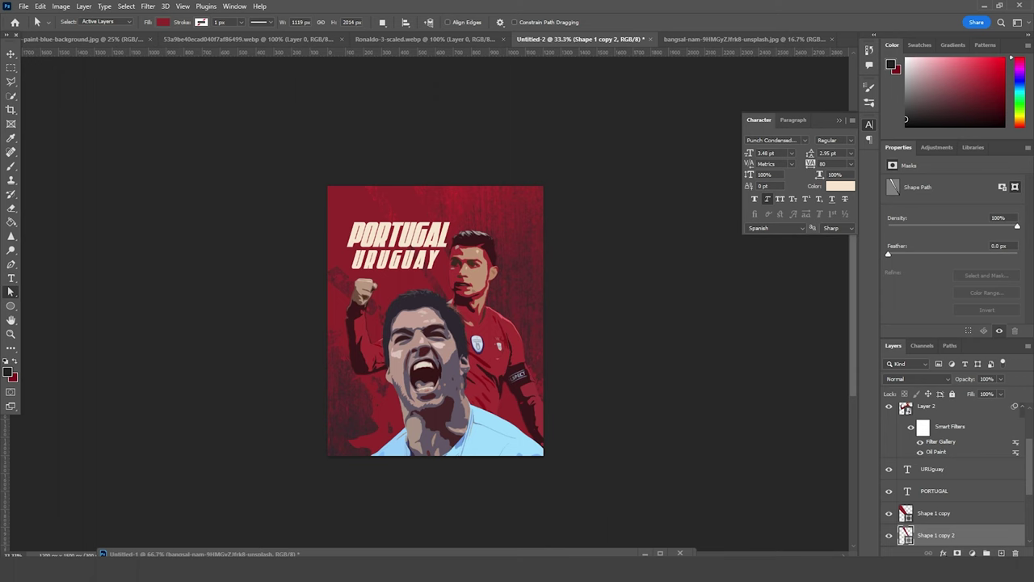
{"action": "scroll", "coordinate": [910, 480], "scroll_direction": "down", "scroll_amount": 2}
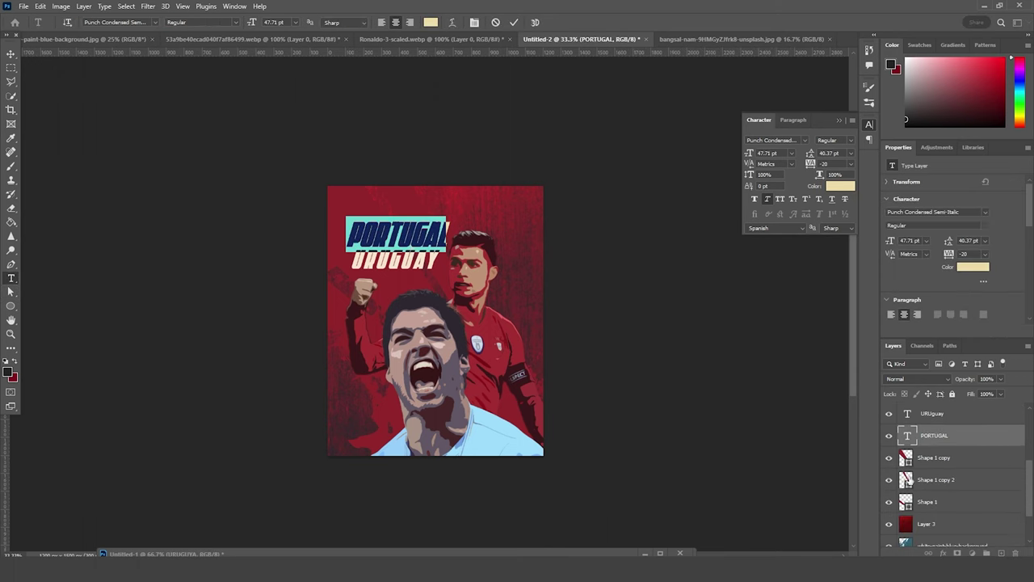
{"action": "double_click", "coordinate": [907, 415]}
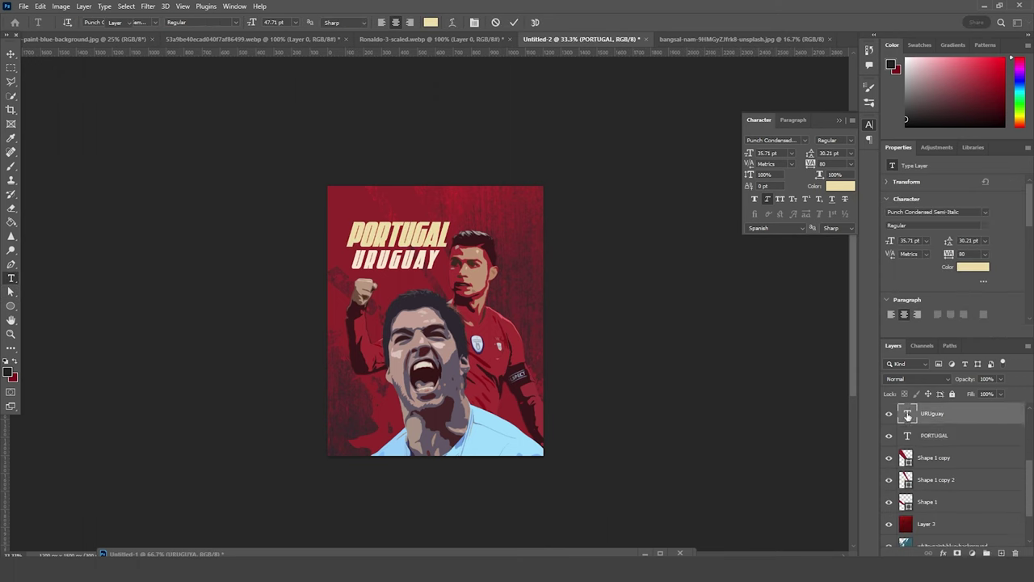
{"action": "left_click", "coordinate": [967, 268]}
{"action": "type", "text": "efdba6"}
{"action": "key", "text": "Return"}
{"action": "left_click_drag", "start_coordinate": [969, 254], "coordinate": [905, 244]}
{"action": "type", "text": "0"}
{"action": "left_click", "coordinate": [10, 54]}
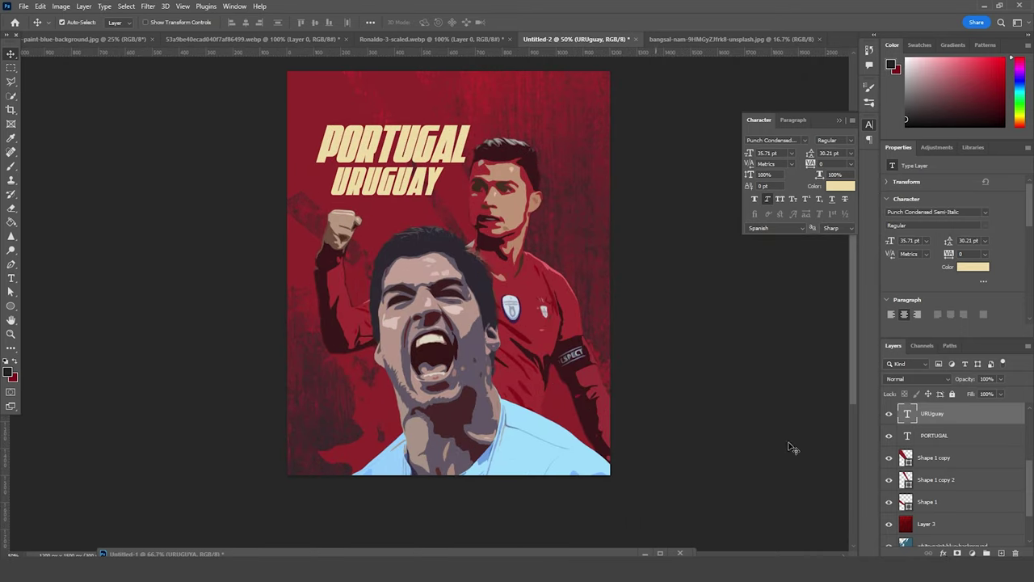
Step: Add the 28 NOV and Lusail Stadium Lusail, QAT texts from Untitled-1 to the poster's bottom-right corner, above the player layers
{"action": "scroll", "coordinate": [910, 512], "scroll_direction": "up", "scroll_amount": 3}
{"action": "left_click_drag", "start_coordinate": [907, 495], "coordinate": [596, 463]}
{"action": "key", "text": "ctrl+t"}
{"action": "key", "text": "Return"}
{"action": "scroll", "coordinate": [929, 459], "scroll_direction": "up", "scroll_amount": 3}
{"action": "left_click_drag", "start_coordinate": [906, 534], "coordinate": [917, 411]}
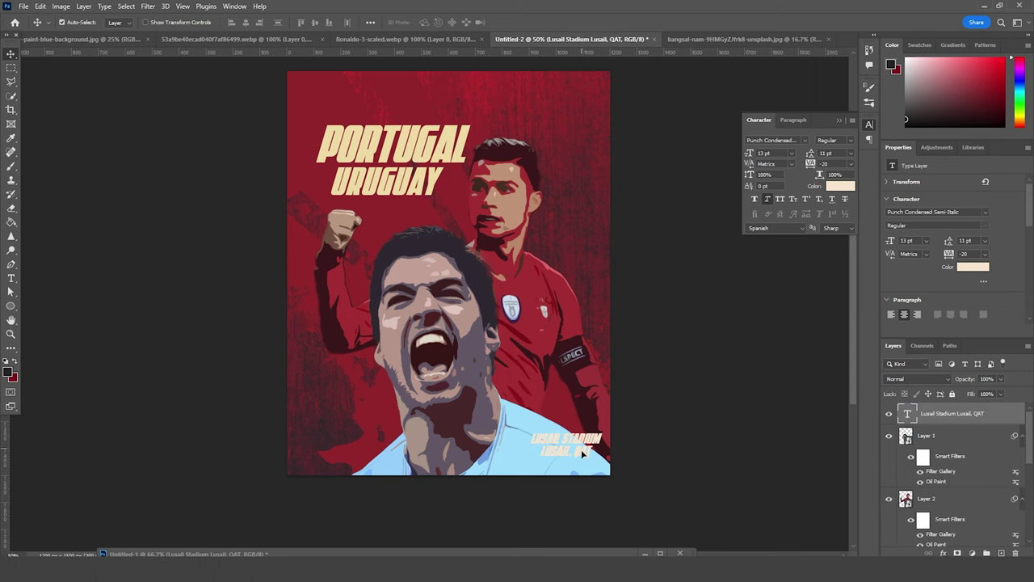
{"action": "left_click", "coordinate": [565, 554]}
{"action": "left_click_drag", "start_coordinate": [929, 535], "coordinate": [569, 420]}
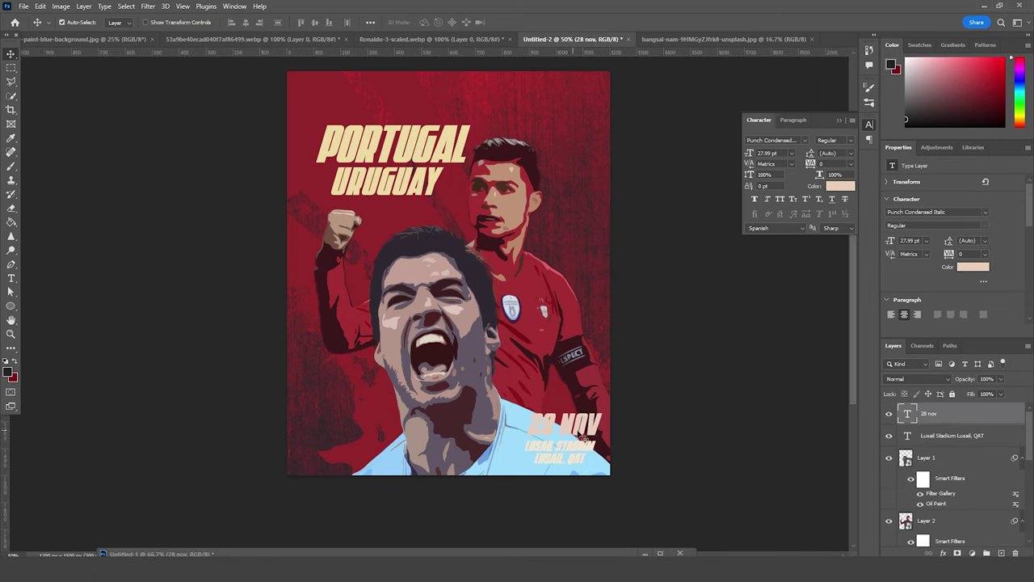
Step: Duplicate a broad red ray, place it above Layer 1 and below the texts, and move it behind the bottom-right match details
{"action": "left_click", "coordinate": [342, 307], "text": "ctrl"}
{"action": "left_click_drag", "start_coordinate": [354, 237], "coordinate": [354, 237]}
{"action": "key", "text": "ctrl+j"}
{"action": "left_click_drag", "start_coordinate": [922, 537], "coordinate": [911, 442]}
{"action": "key", "text": "ctrl+t"}
{"action": "left_click_drag", "start_coordinate": [391, 188], "coordinate": [749, 542]}
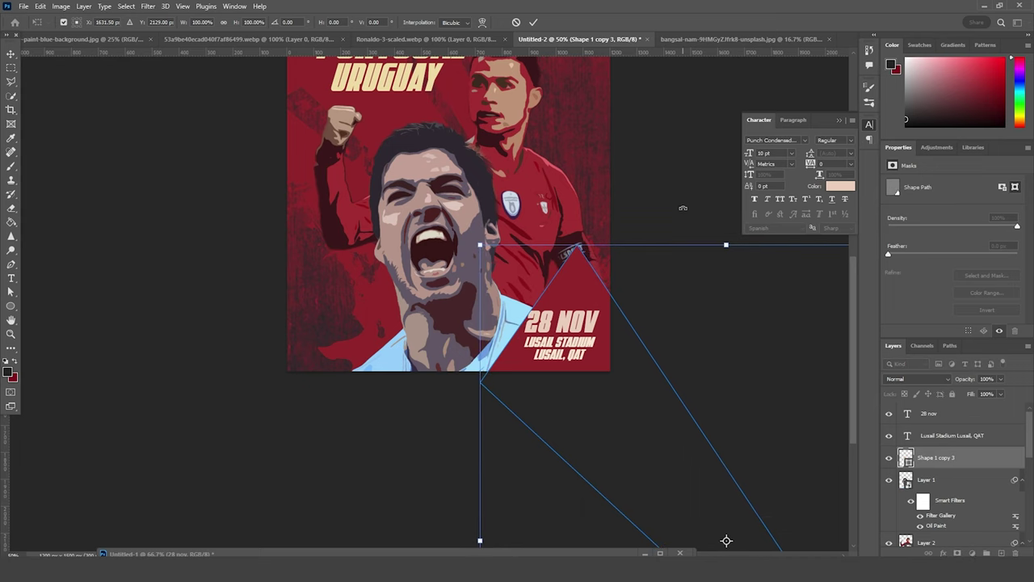
{"action": "key", "text": "Return"}
{"action": "scroll", "coordinate": [590, 423], "scroll_direction": "up", "scroll_amount": 3}
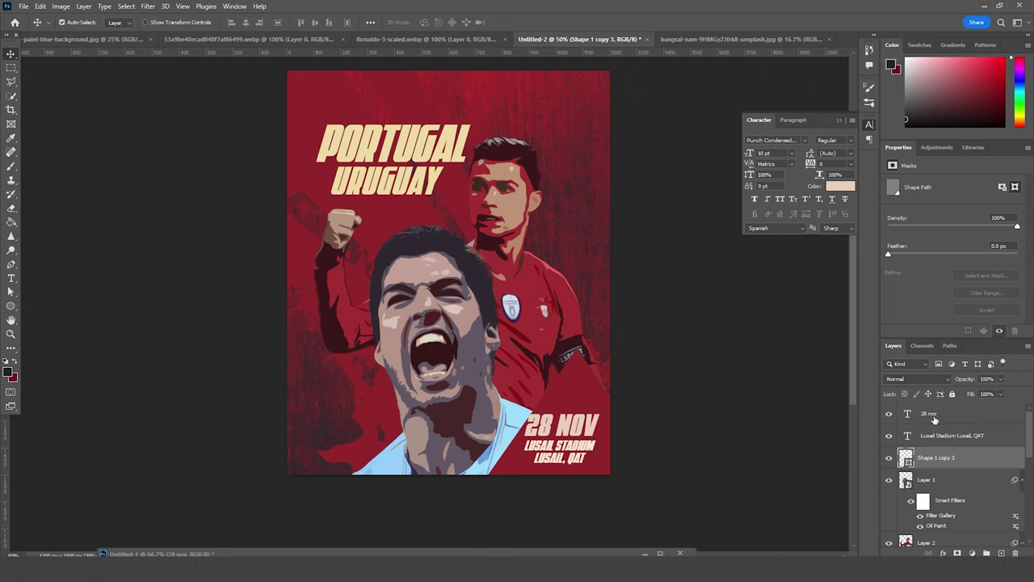
Step: Add a Color Lookup adjustment above the 28 NOV layer with the filmstock_50.3dl LUT and reduce its opacity
{"action": "left_click", "coordinate": [929, 413]}
{"action": "left_click", "coordinate": [972, 552]}
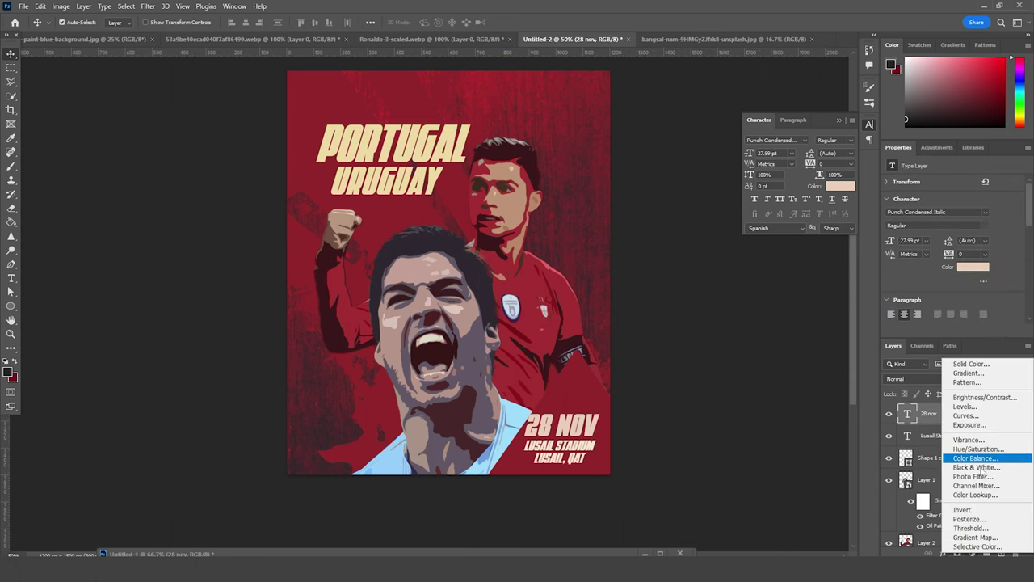
{"action": "left_click", "coordinate": [974, 495]}
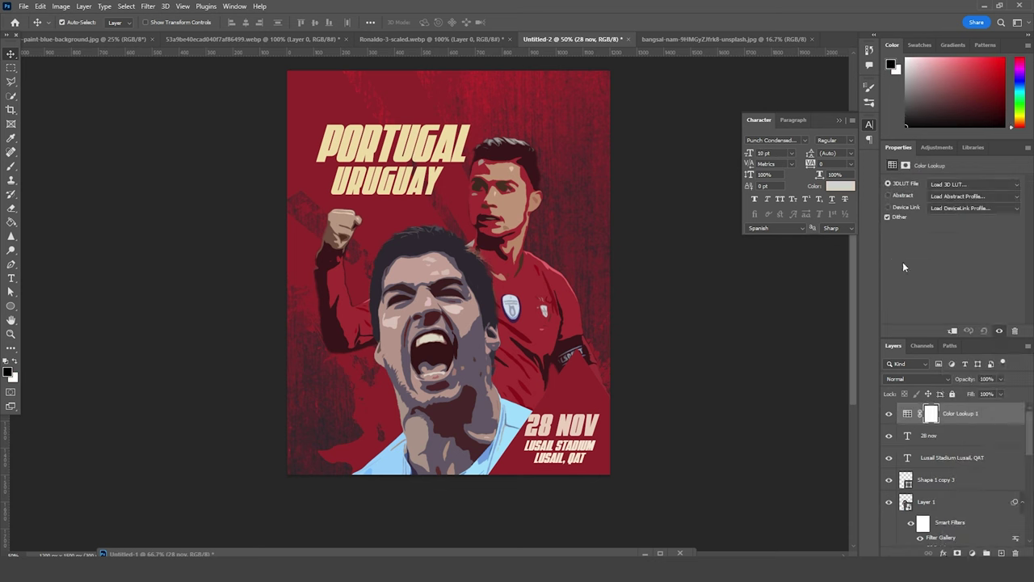
{"action": "left_click", "coordinate": [961, 184]}
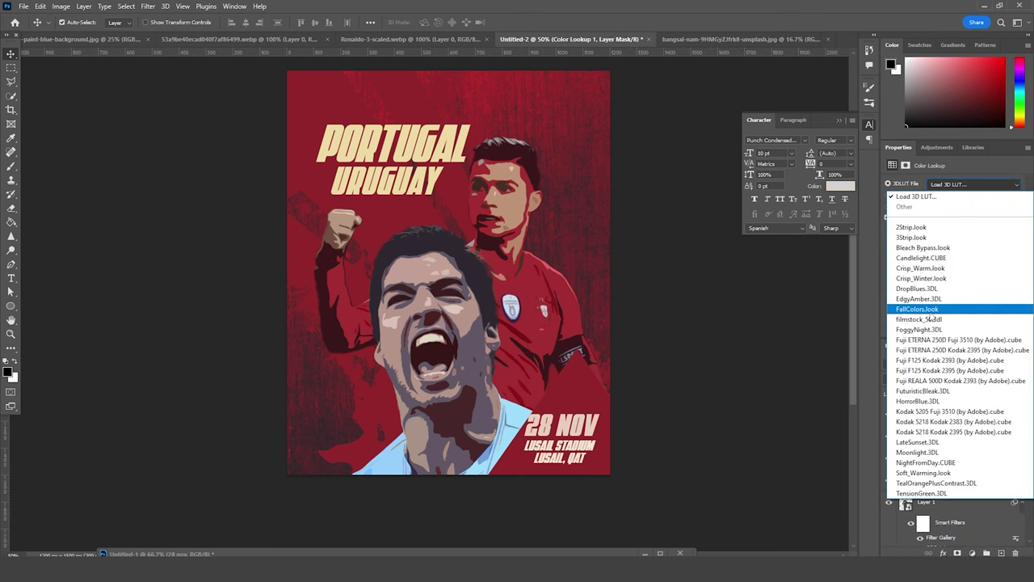
{"action": "left_click", "coordinate": [931, 319]}
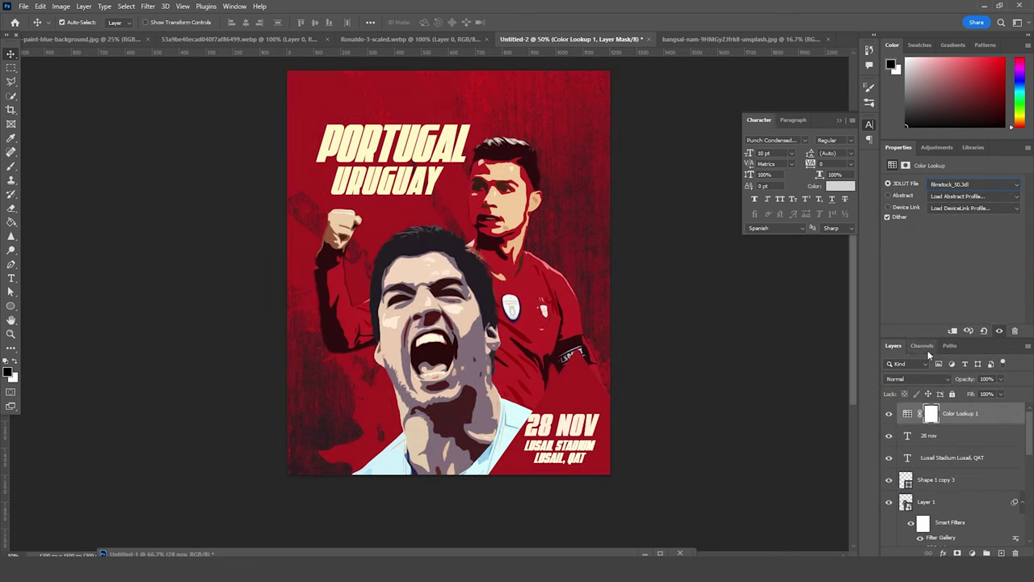
{"action": "left_click", "coordinate": [1001, 380]}
{"action": "left_click", "coordinate": [973, 394]}
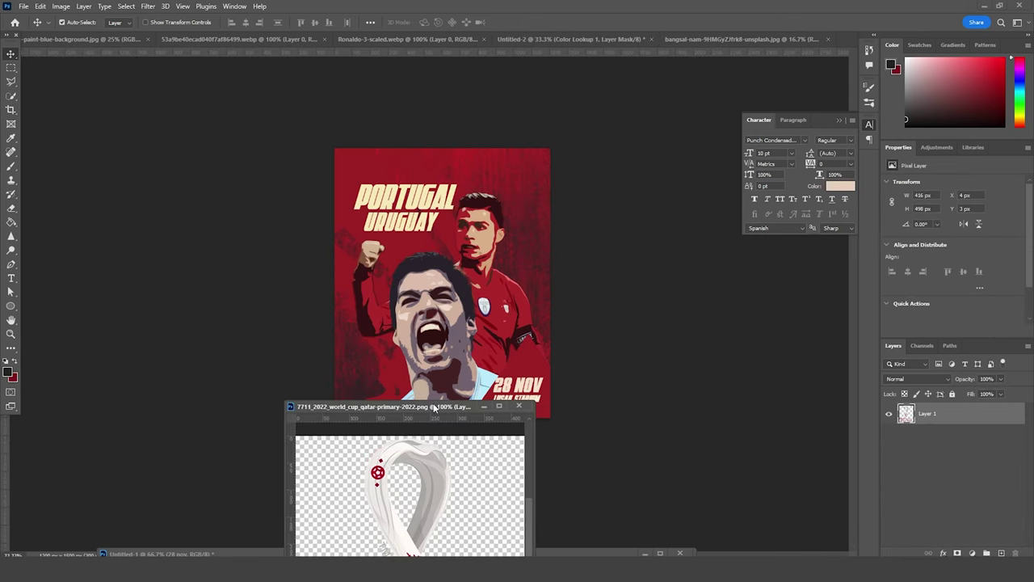
Step: Copy the logo from 7711_2022_world_cup_qatar-primary-2022.png into the poster, beside the back player's head, and put the logo document away
{"action": "left_click_drag", "start_coordinate": [433, 407], "coordinate": [656, 334]}
{"action": "left_click_drag", "start_coordinate": [654, 401], "coordinate": [527, 186]}
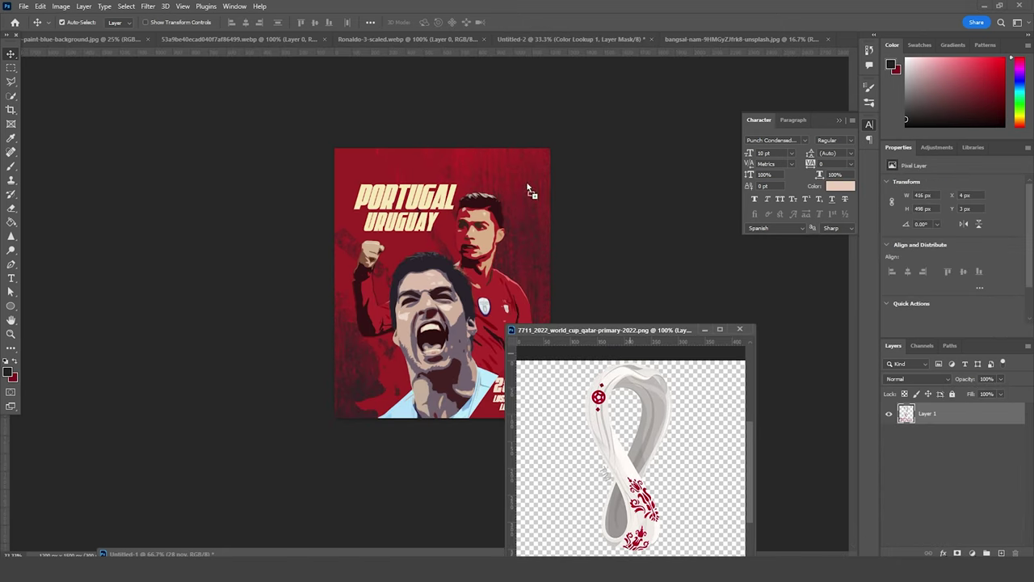
{"action": "left_click", "coordinate": [703, 329]}
{"action": "key", "text": "ctrl+t"}
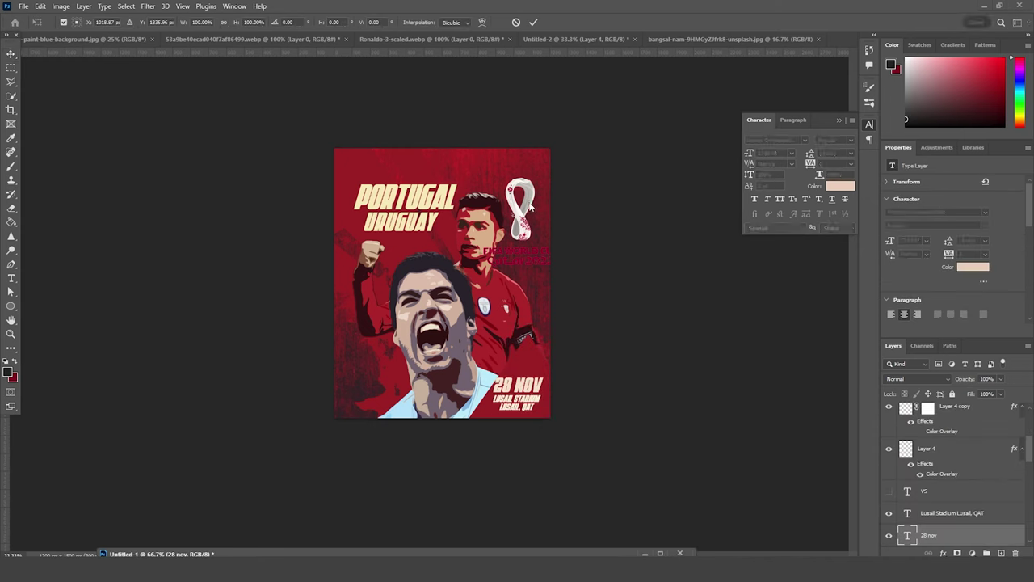
{"action": "left_click", "coordinate": [524, 206]}
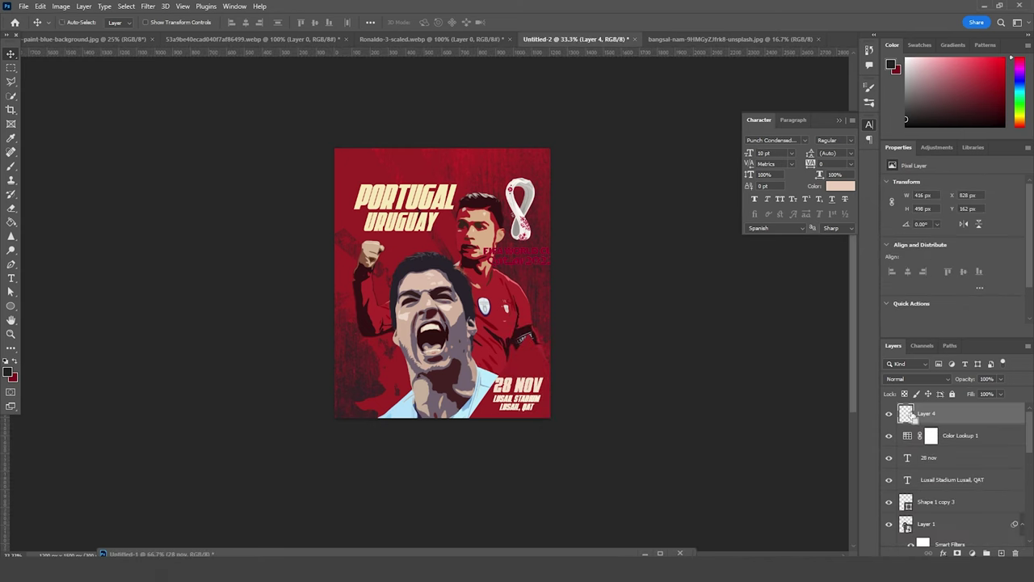
Step: Scale the World Cup logo to about 56% and place it in the poster's top-right corner
{"action": "key", "text": "ctrl+t"}
{"action": "mouse_move", "coordinate": [557, 176]}
{"action": "left_mouse_down"}
{"action": "mouse_move", "coordinate": [533, 220]}
{"action": "mouse_move", "coordinate": [548, 159]}
{"action": "left_mouse_up"}
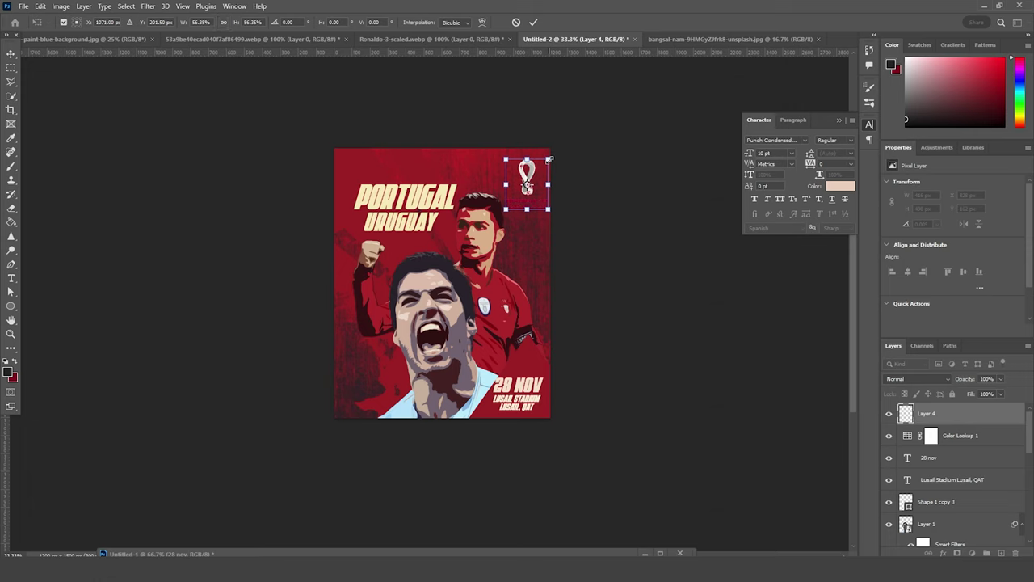
{"action": "key", "text": "Return"}
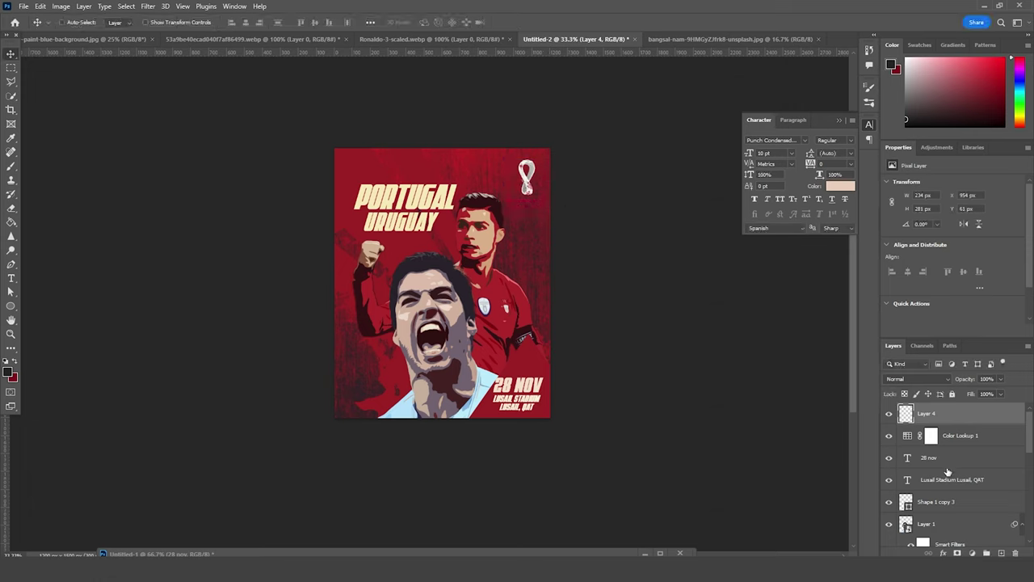
Step: Duplicate the logo layer and give the copy a Normal Color Overlay in near-white fcfcfa at 100% opacity
{"action": "key", "text": "ctrl+j"}
{"action": "left_click", "coordinate": [944, 552]}
{"action": "left_click", "coordinate": [954, 512]}
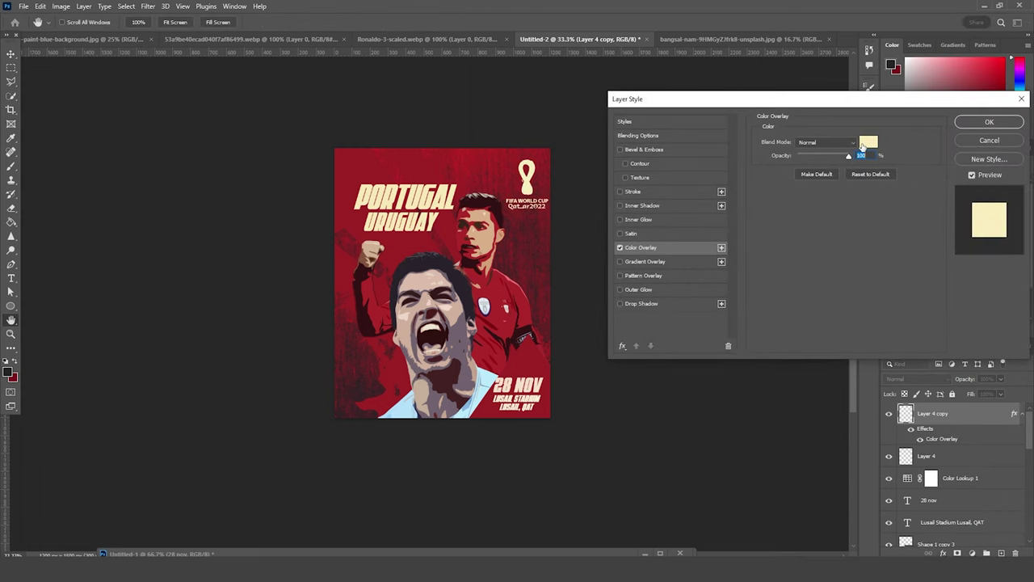
{"action": "left_click", "coordinate": [866, 143]}
{"action": "left_click", "coordinate": [667, 229]}
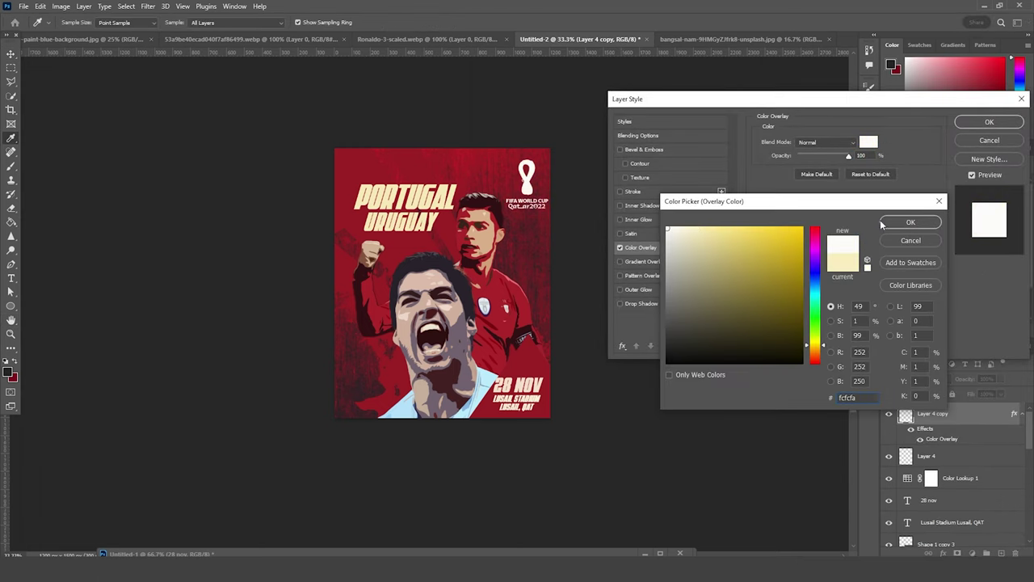
{"action": "left_click", "coordinate": [904, 222]}
{"action": "left_click", "coordinate": [989, 122]}
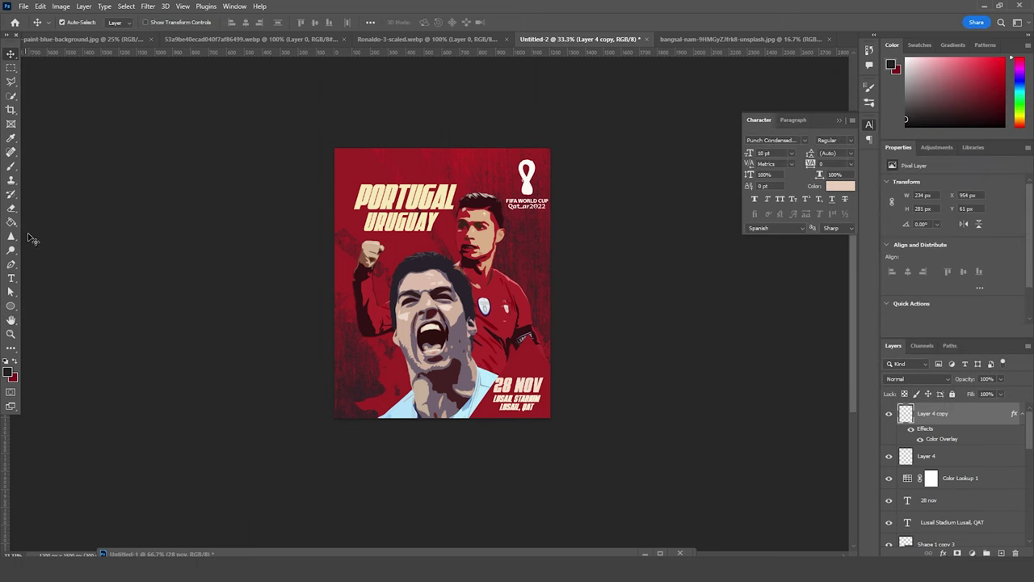
Step: Erase the trophy emblem from the overlaid logo copy with a rectangular selection, keeping only its white lettering, and deselect
{"action": "left_click", "coordinate": [11, 68]}
{"action": "left_click_drag", "start_coordinate": [465, 122], "coordinate": [591, 196]}
{"action": "key", "text": "Delete"}
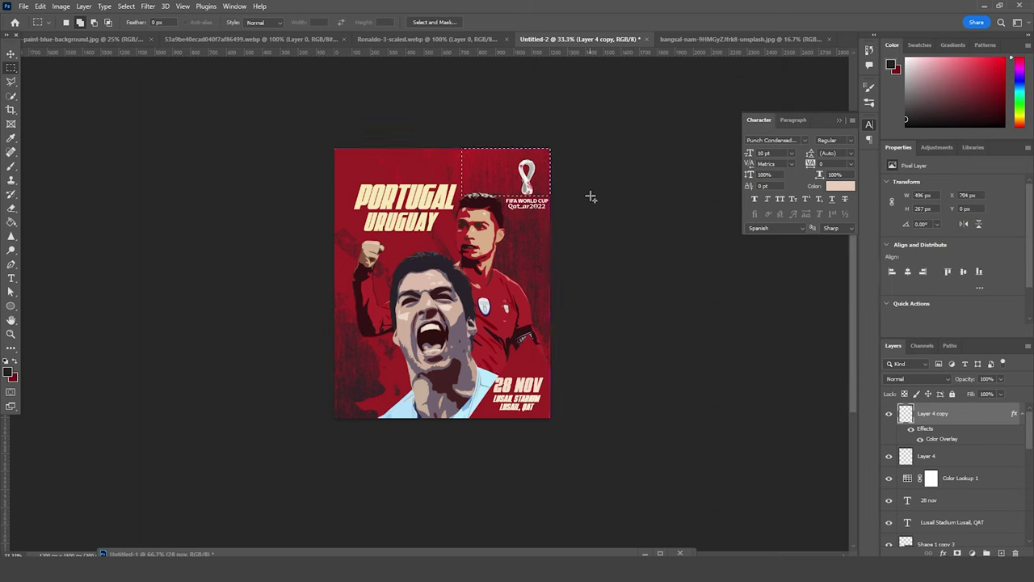
{"action": "key", "text": "ctrl+d"}
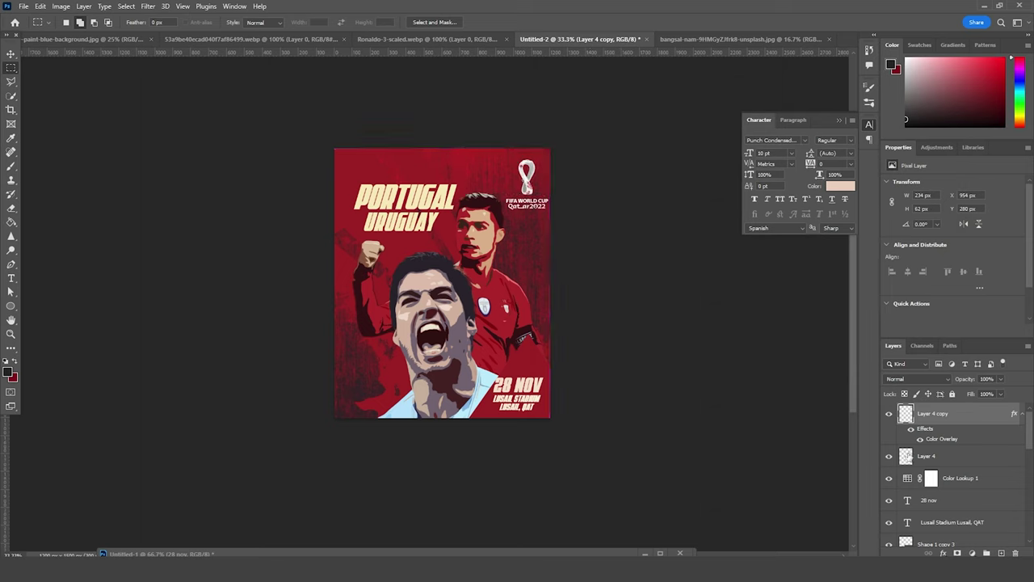
Step: Merge the white lettering copy with the original Layer 4 and rename the merged layer logo
{"action": "left_click", "coordinate": [911, 455]}
{"action": "key", "text": "ctrl+e"}
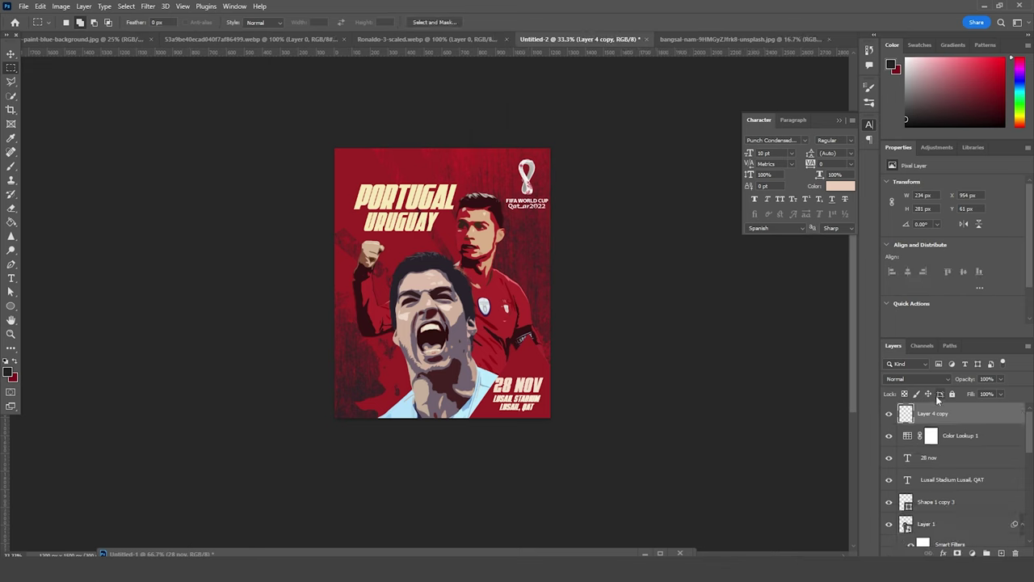
{"action": "type", "text": "logo"}
Step: Scale the merged logo down around its centre to about 172 × 207 px
{"action": "left_click", "coordinate": [11, 53]}
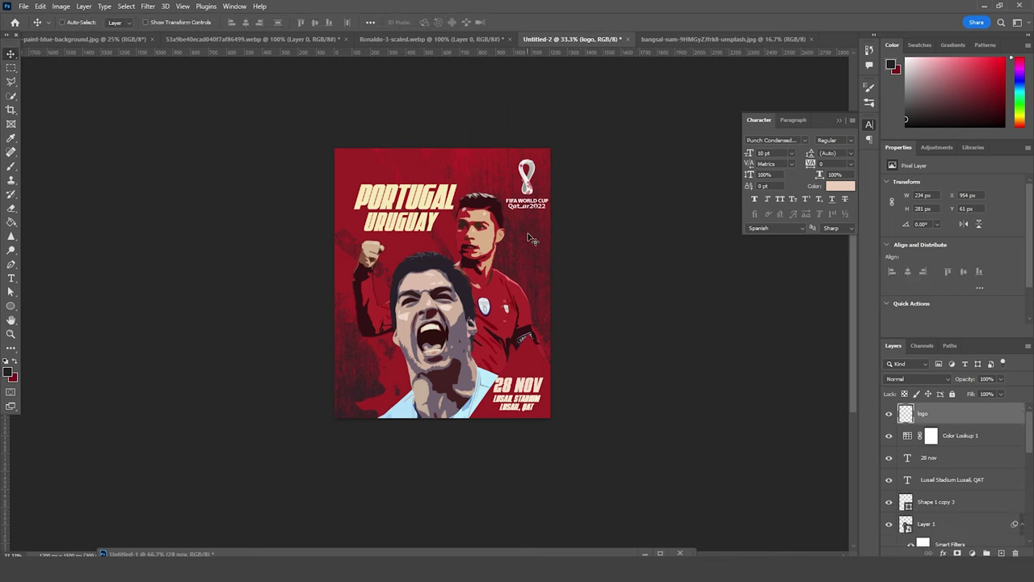
{"action": "key", "text": "ctrl+t"}
{"action": "left_click_drag", "start_coordinate": [547, 159], "coordinate": [539, 167]}
{"action": "key", "text": "Return"}
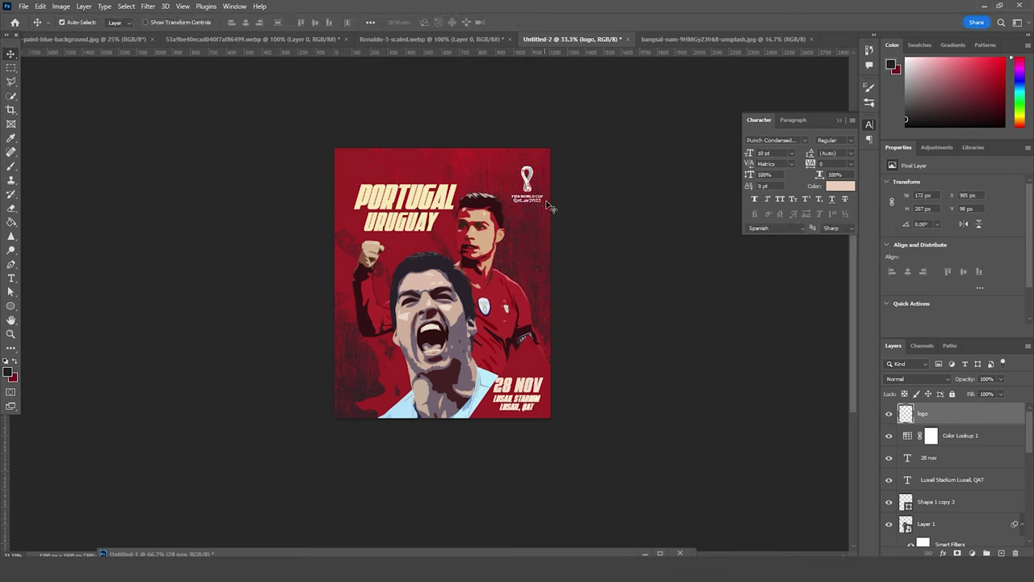
Step: Nudge the logo slightly up and to the left, to X 979 px and Y 80 px, and check it against the whole poster
{"action": "key", "text": "Up"}
{"action": "key", "text": "Up"}
{"action": "key", "text": "Up"}
{"action": "key", "text": "Up"}
{"action": "key", "text": "Up"}
{"action": "key", "text": "Up"}
{"action": "key", "text": "Left"}
{"action": "key", "text": "Left"}
{"action": "key", "text": "Left"}
{"action": "key", "text": "Left"}
{"action": "key", "text": "Left"}
{"action": "key", "text": "Left"}
{"action": "key", "text": "ctrl+plus"}
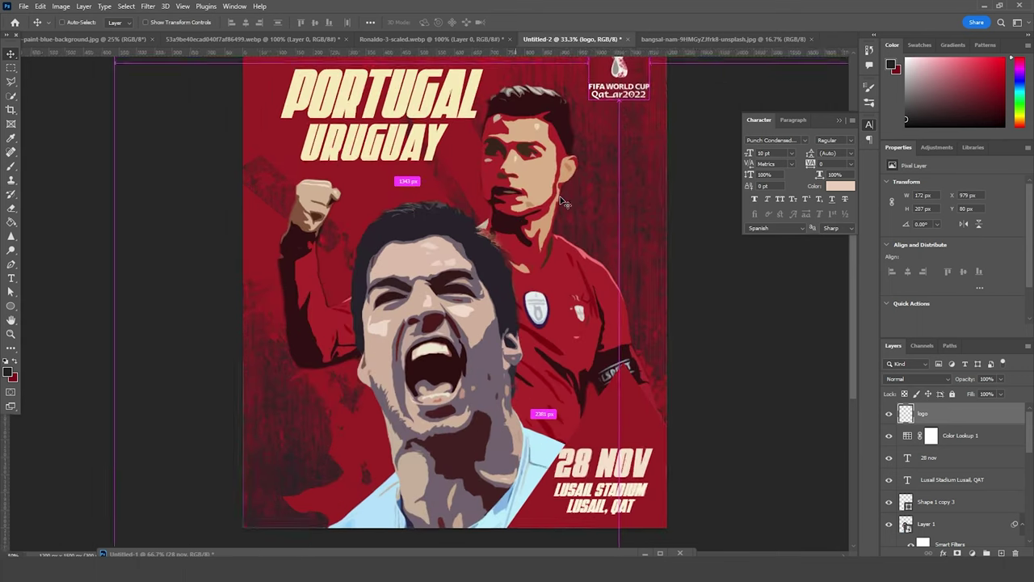
{"action": "key", "text": "ctrl+minus"}
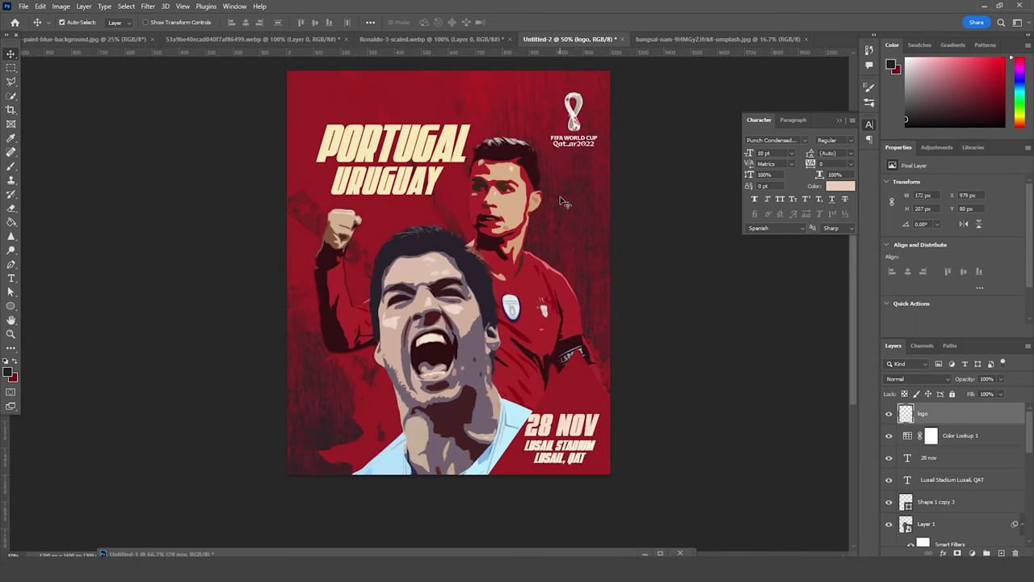